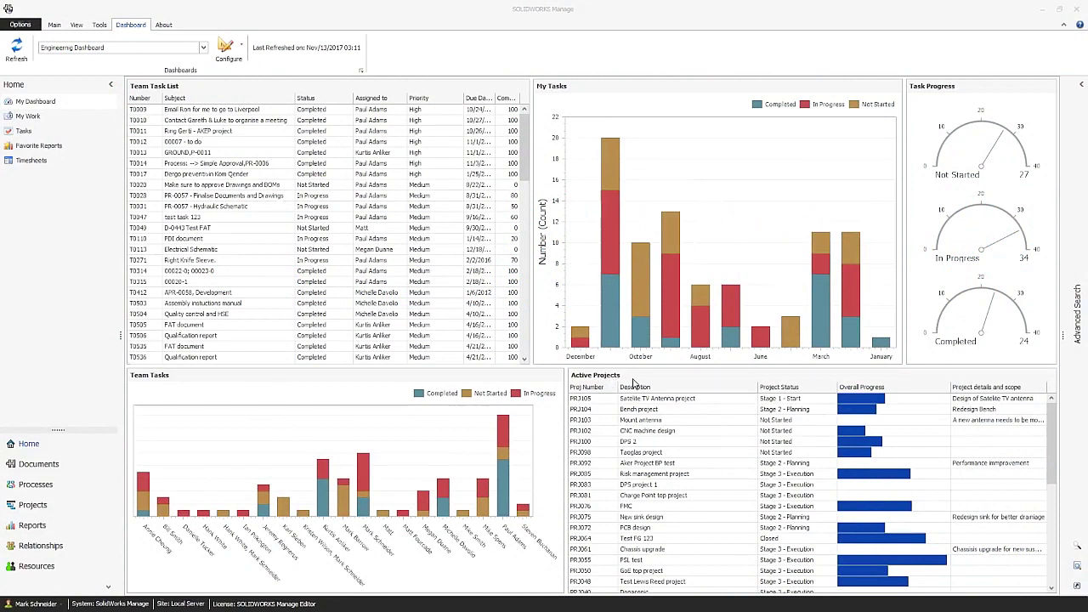
Browse the New sink design, Bench and Chassis upgrade plans, then open the Satellite TV Antenna record PRJ105.
mouse_move(865, 406)
left_click(42, 509)
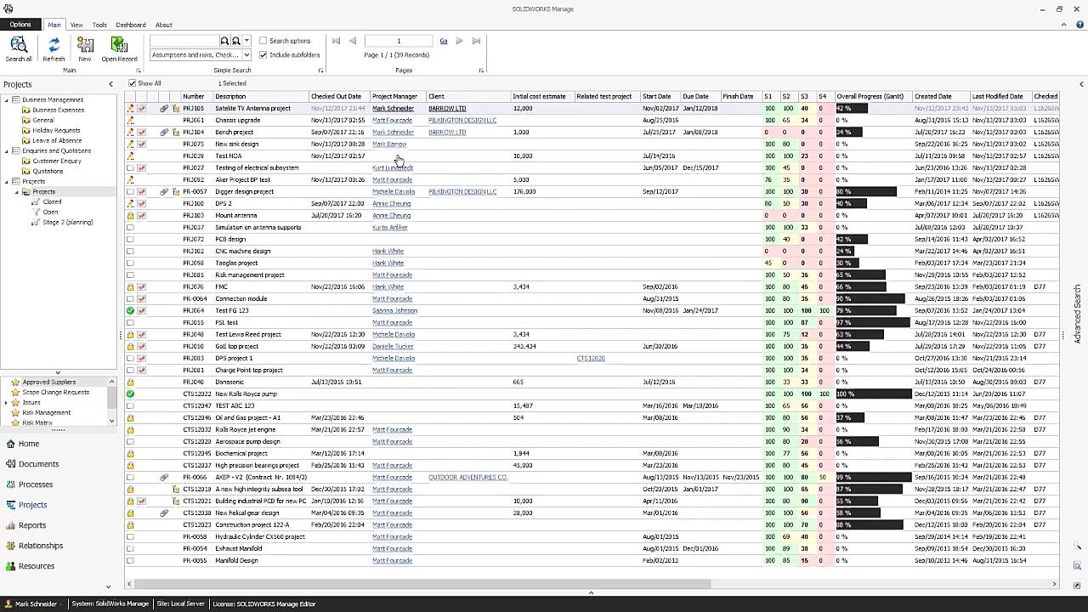
left_click(275, 146)
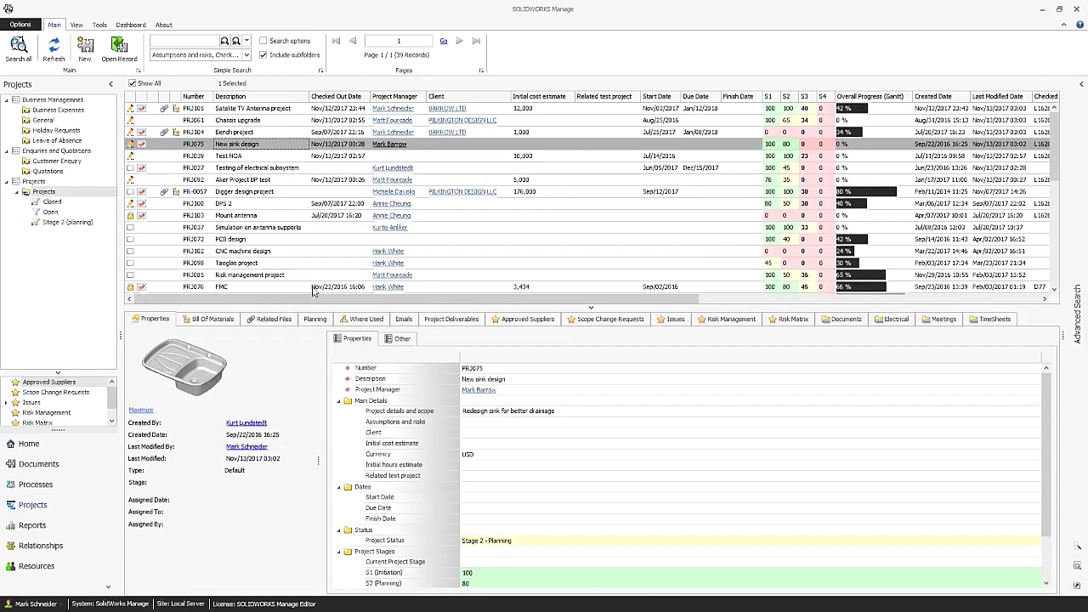
left_click(315, 319)
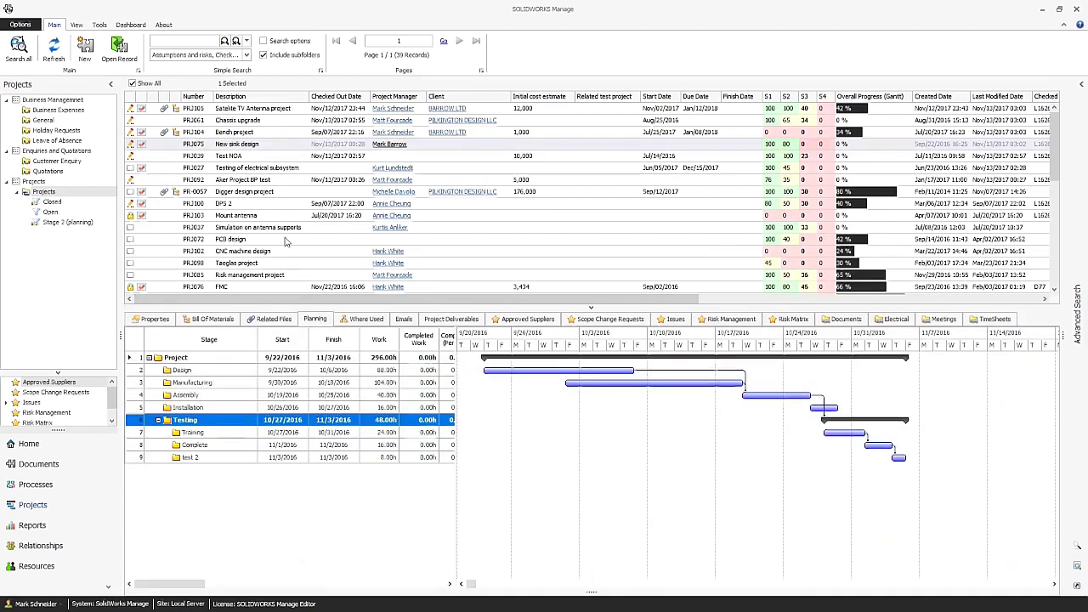
left_click(257, 132)
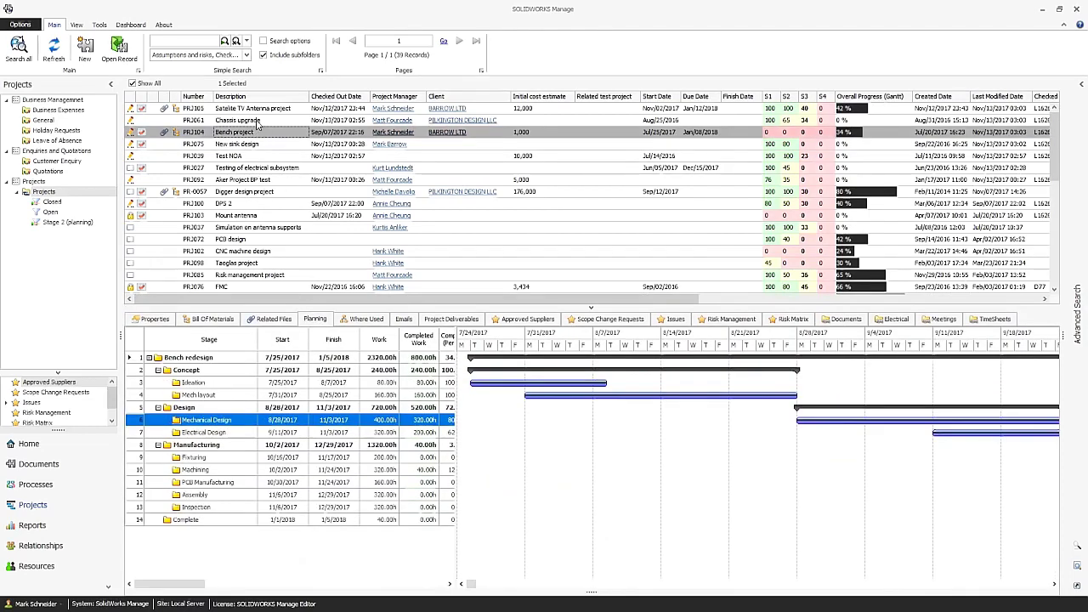
left_click(261, 120)
left_click(262, 110)
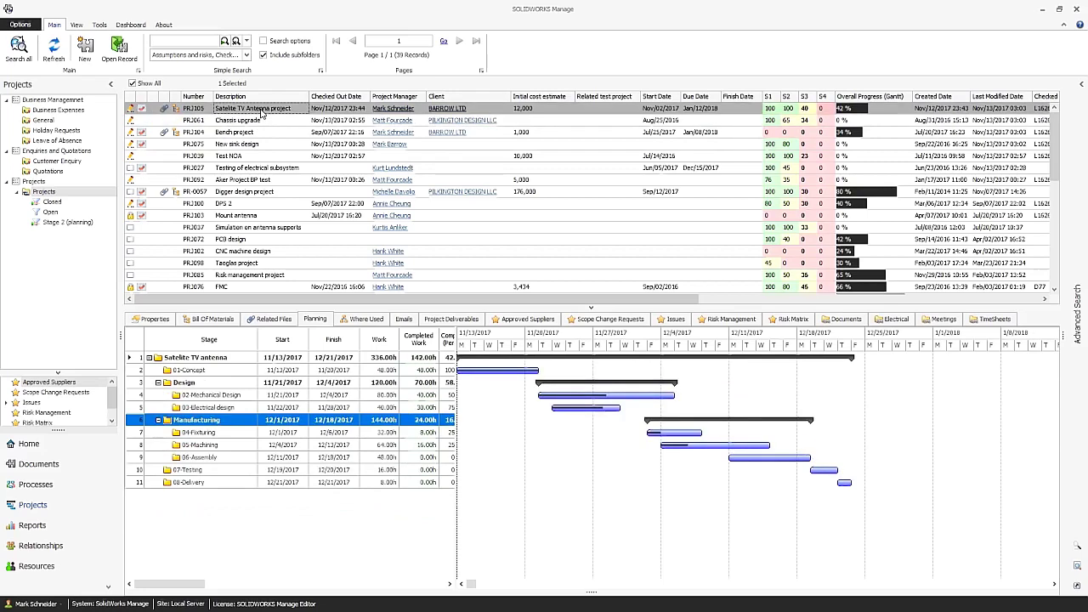
right_click(262, 113)
left_click(274, 129)
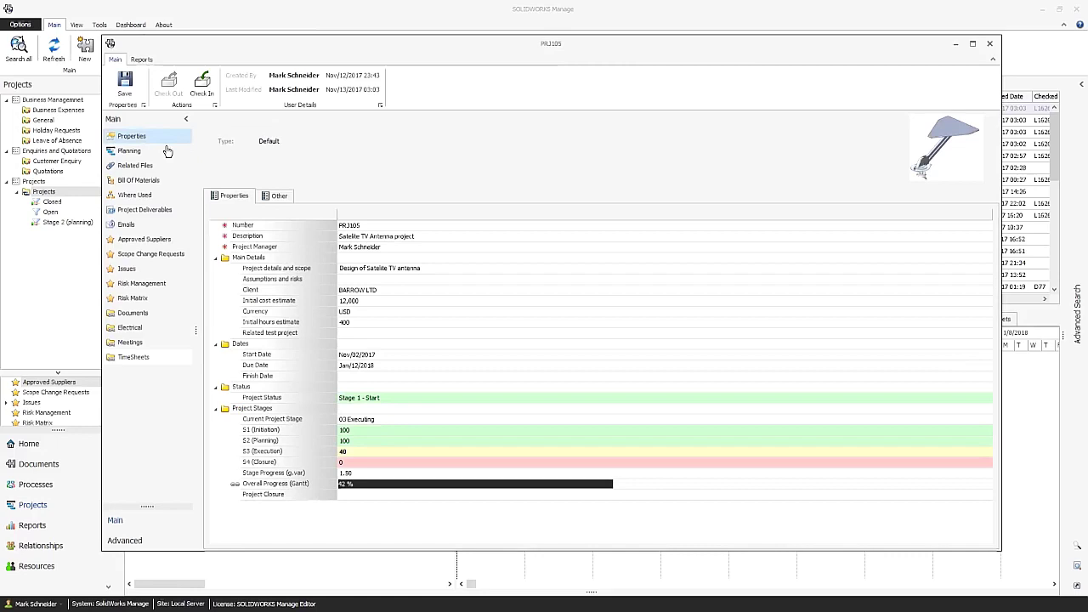
Extend the 02-Mechanical Design stage's Gantt bar so it finishes 12/7/2017 with 104 hours.
left_click(153, 153)
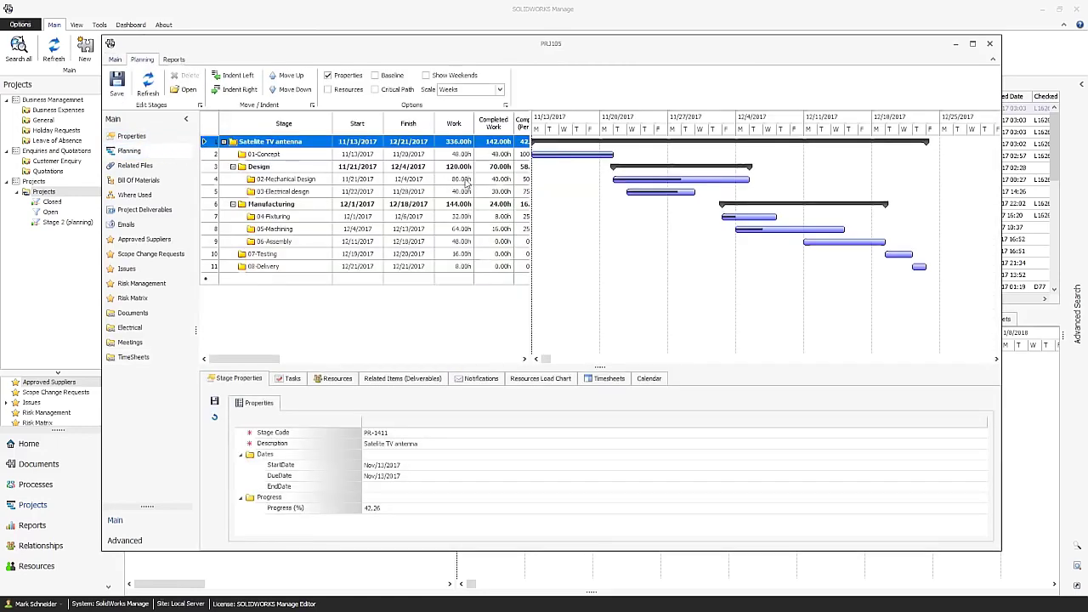
left_click_drag(529, 176, 554, 176)
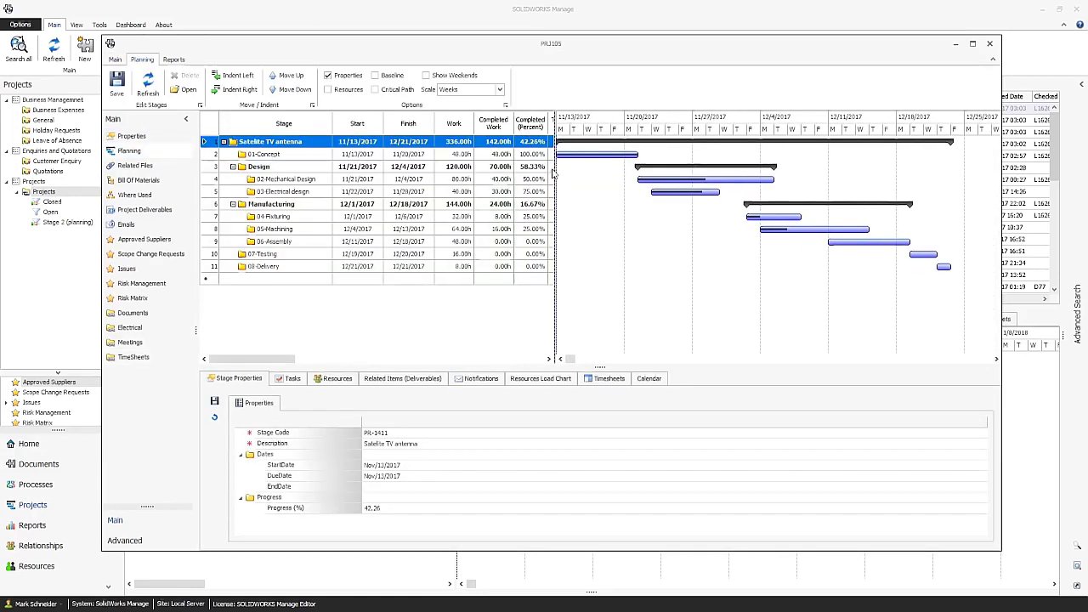
left_click(323, 180)
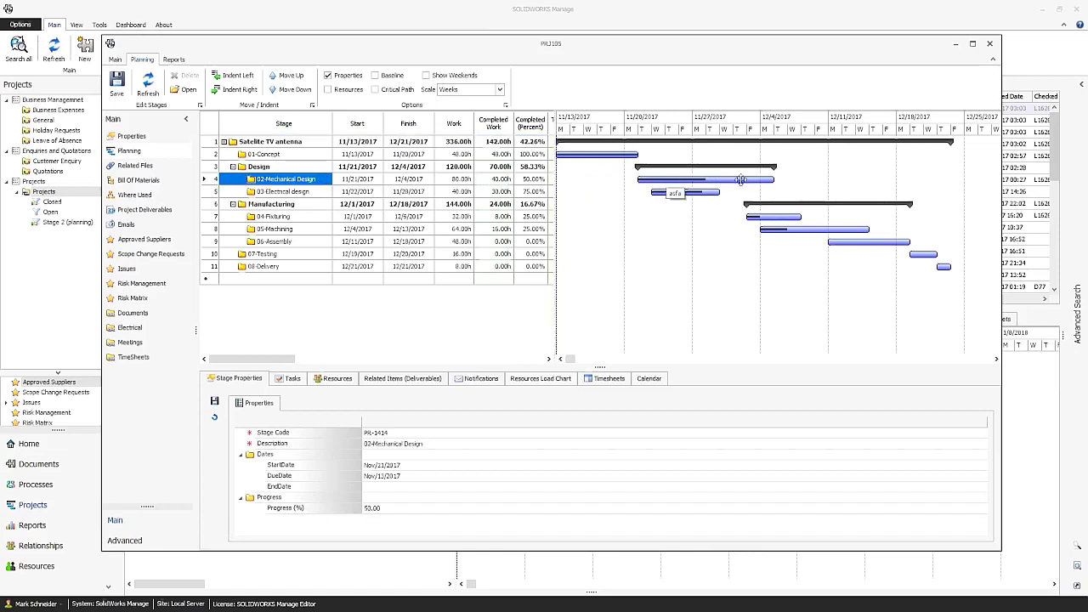
left_click_drag(773, 179, 815, 179)
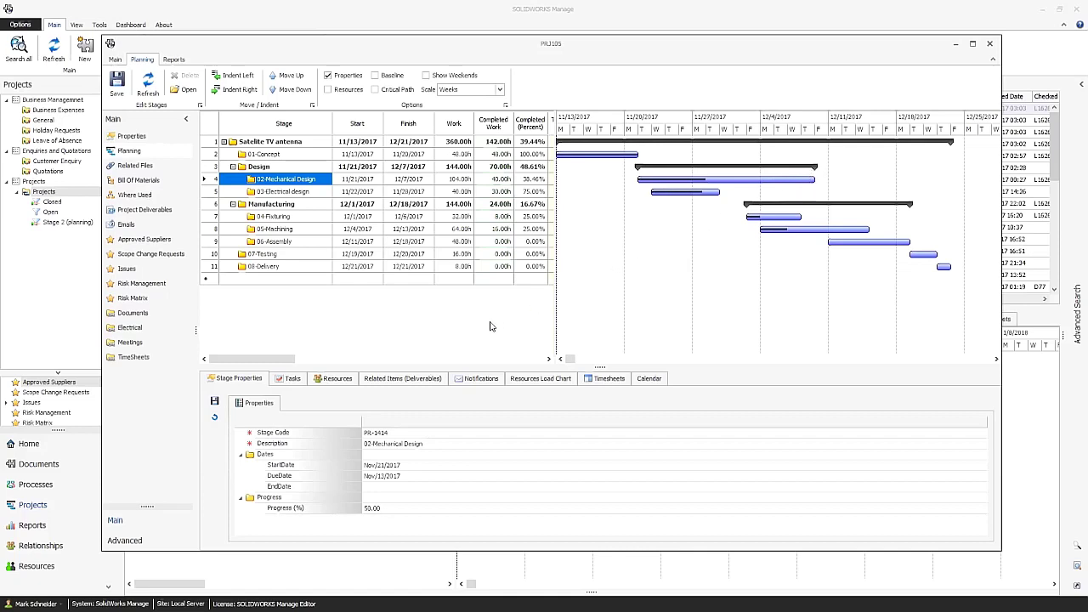
Review the stage's assigned resources, resources across all stages, and its two tasks.
left_click(338, 381)
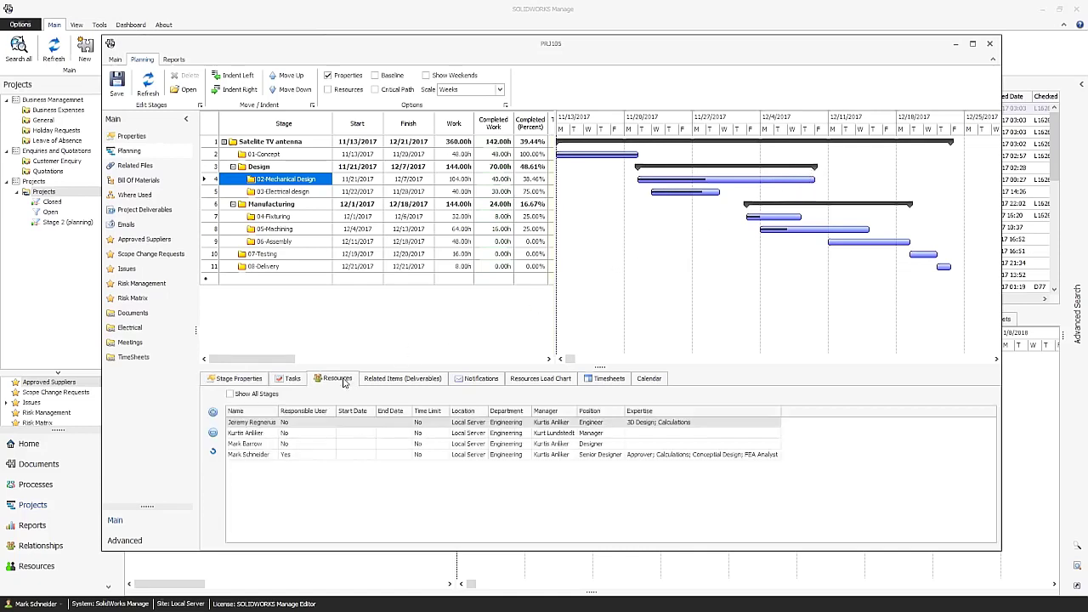
left_click(269, 394)
left_click(290, 380)
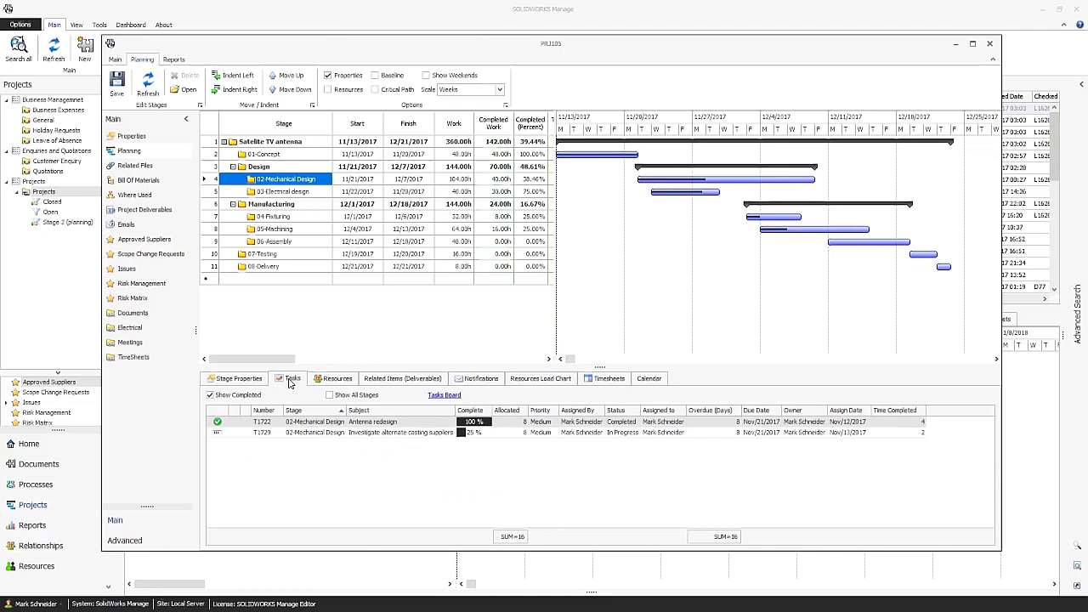
Create a Simulation task noted 'Run Simulation to ensure integrity of casting' with 16 hours allocated.
right_click(311, 450)
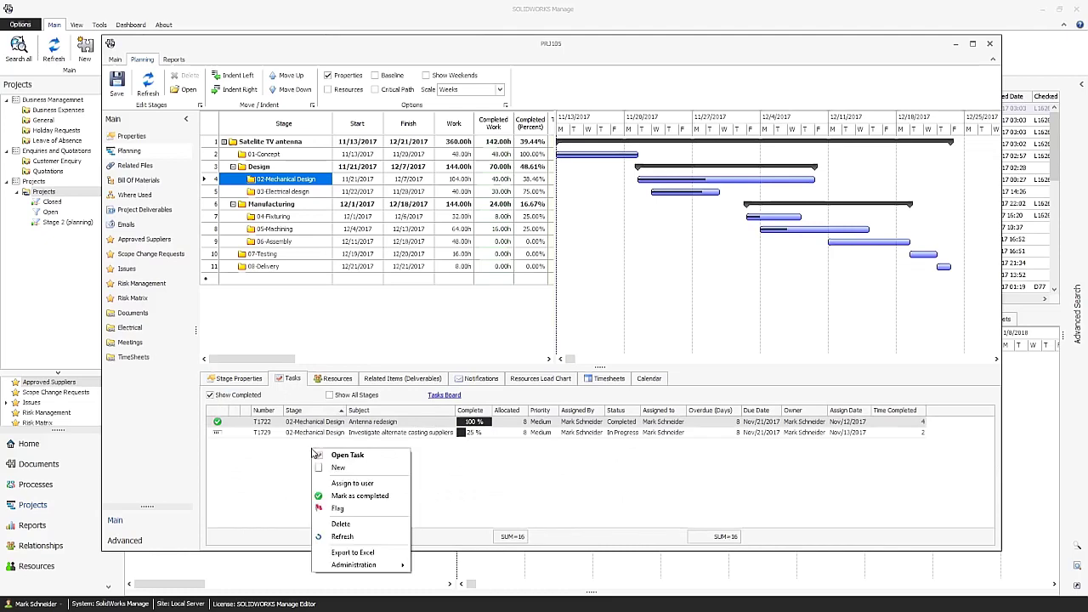
left_click(337, 471)
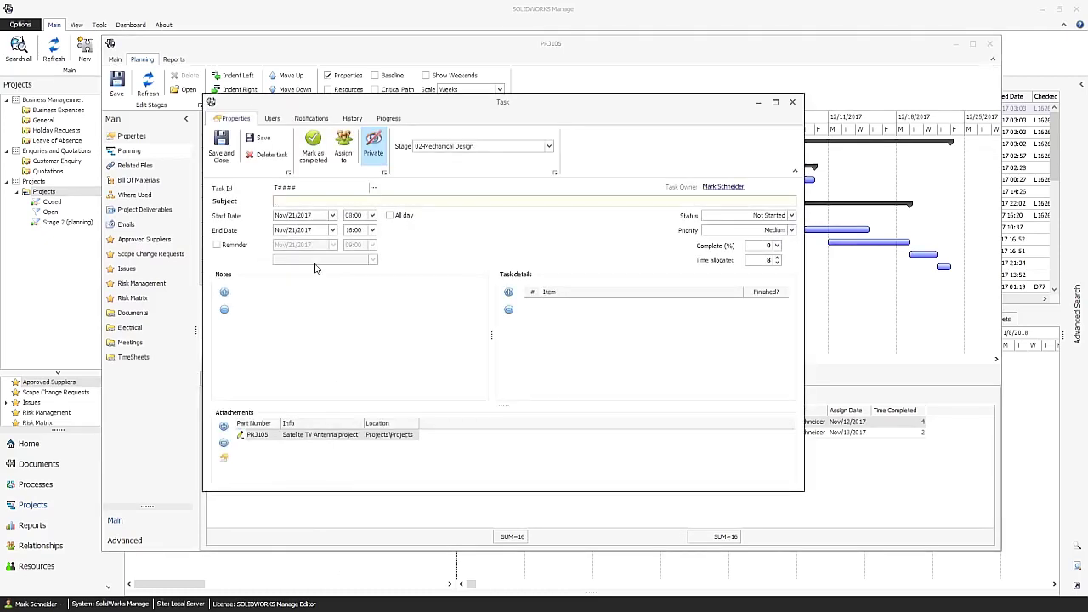
type("Simulation")
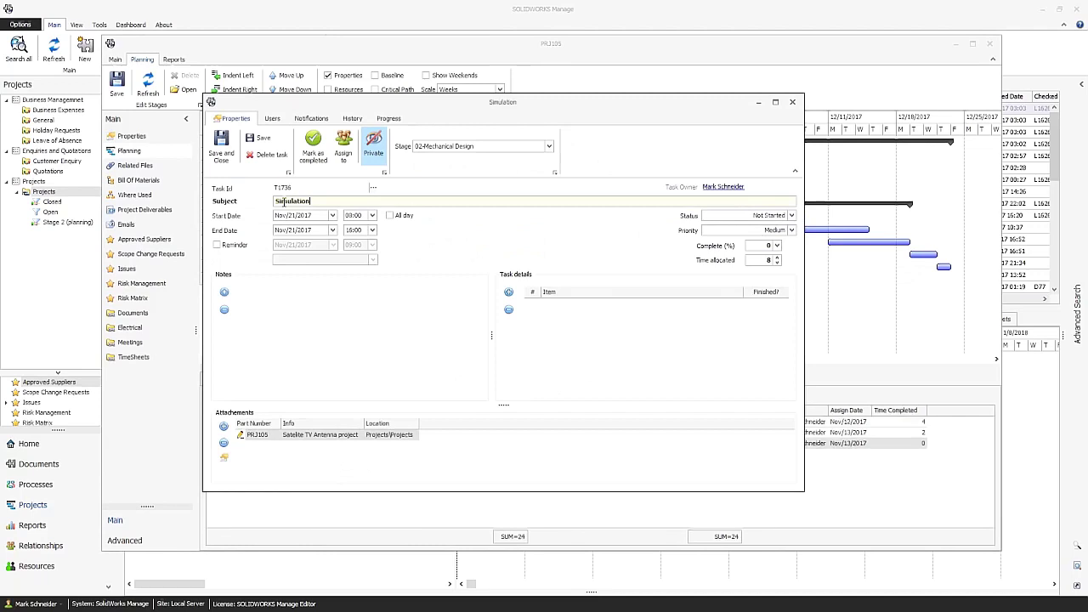
left_click(224, 292)
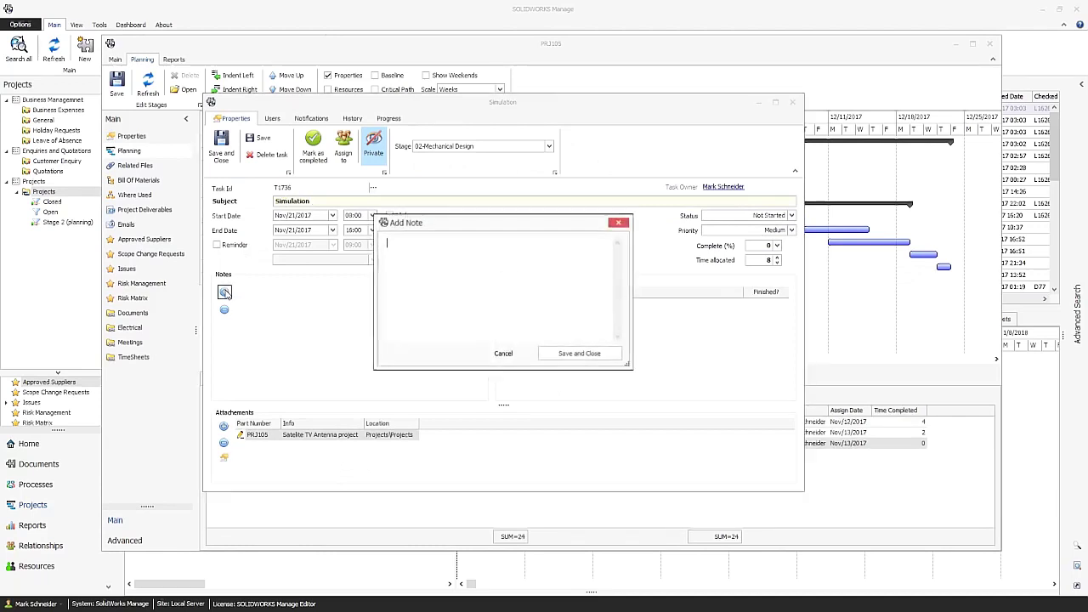
type("Run Simulation to ens")
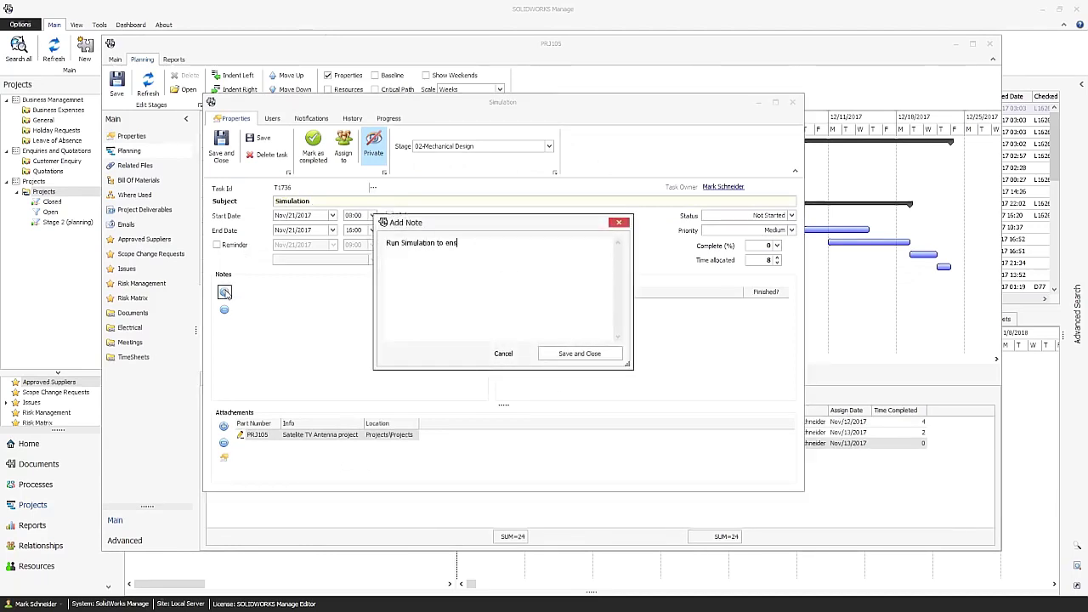
type("ure integrity of casting")
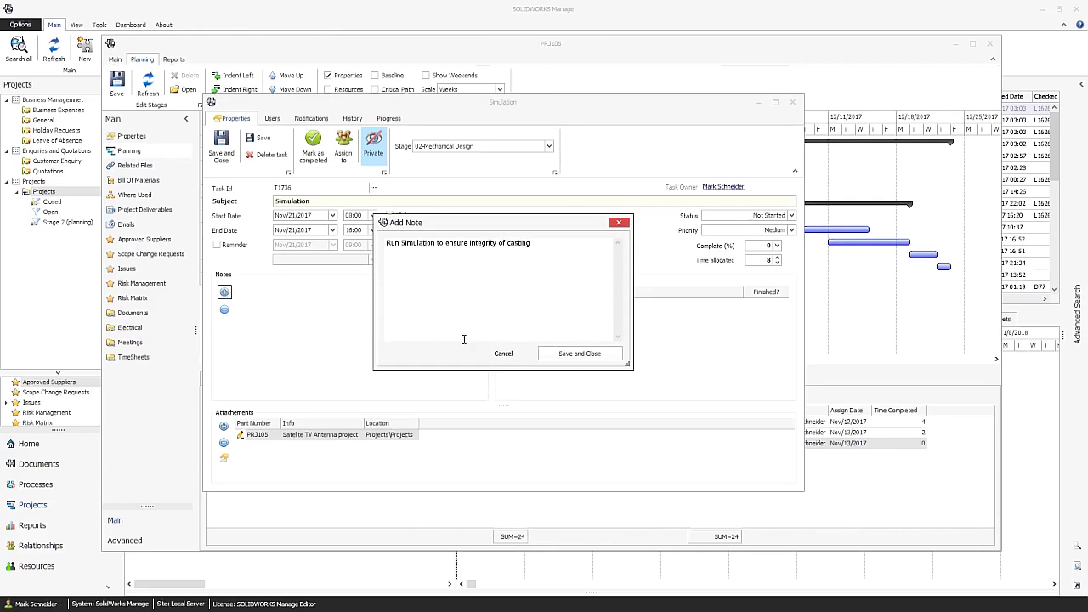
left_click(566, 353)
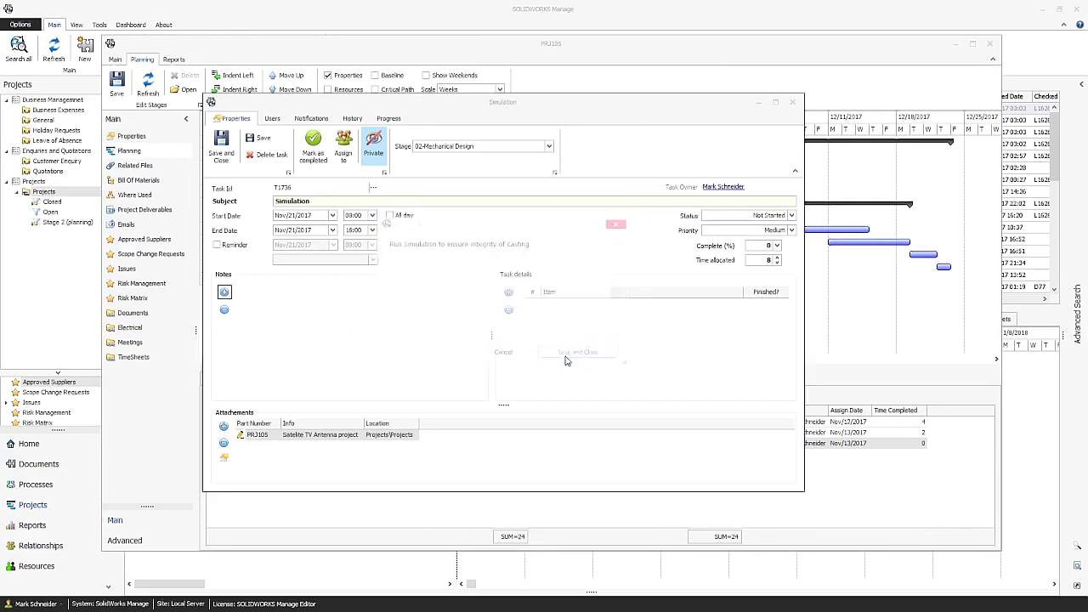
left_click(753, 260)
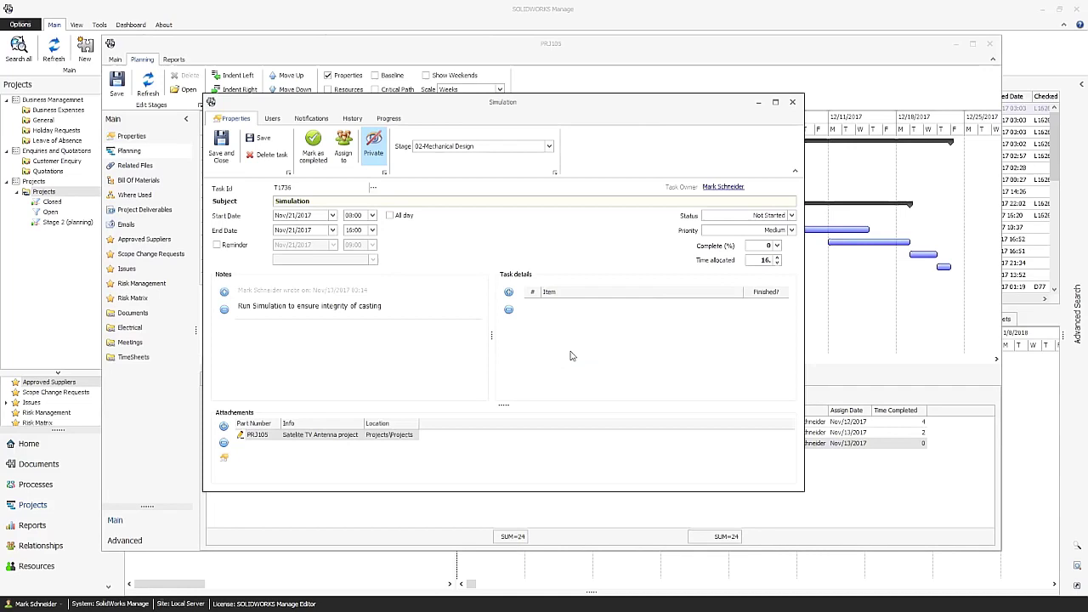
Attach the pin joints simulation procedure and the TV Antenna assembly to the Simulation task.
left_click(224, 426)
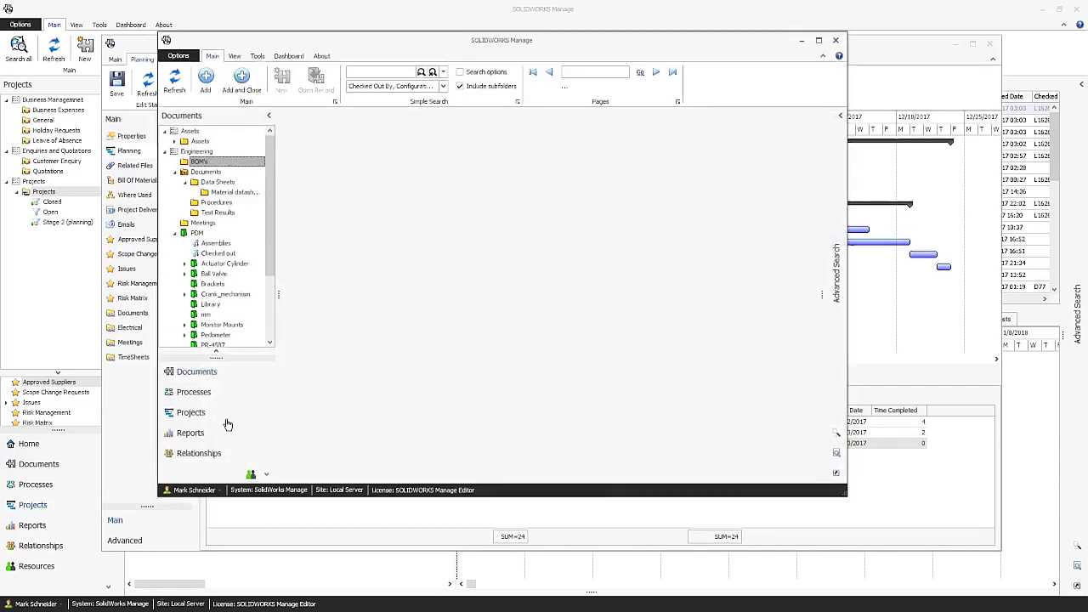
left_click(214, 204)
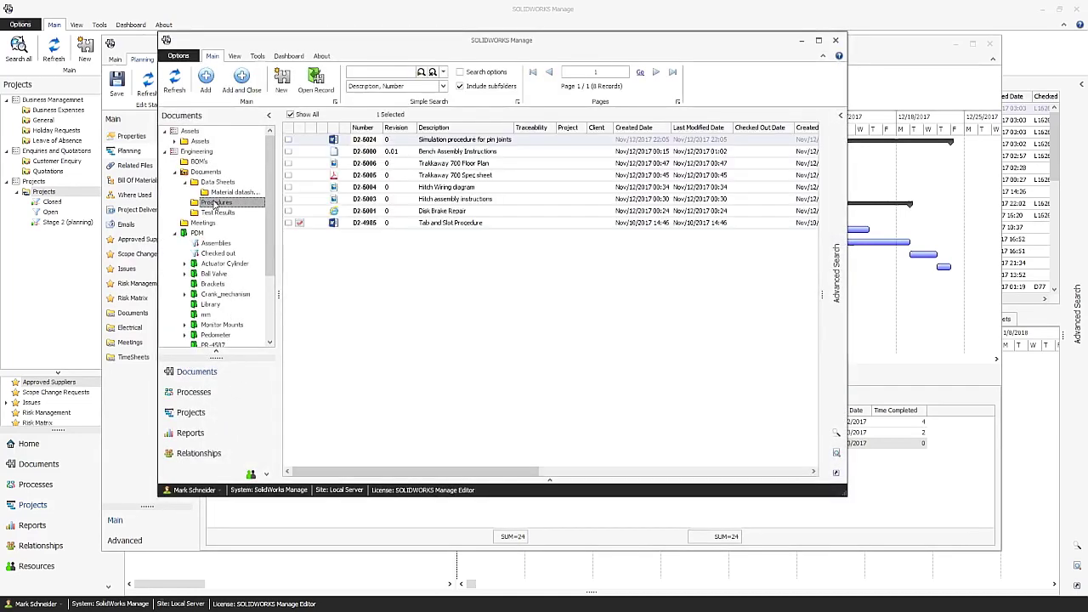
left_click(440, 142)
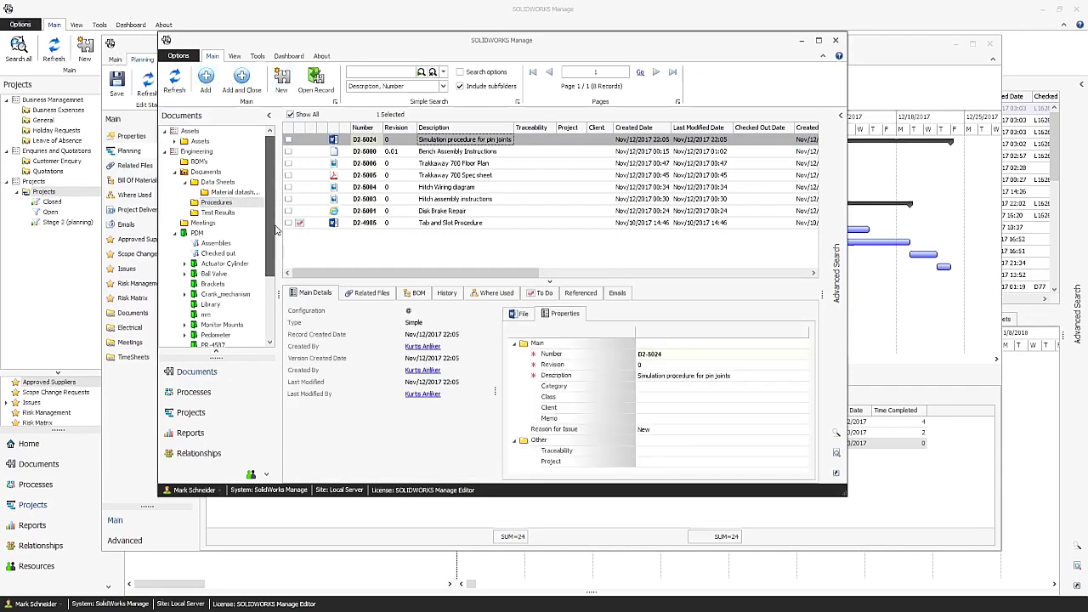
scroll(268, 204, "down", 3)
left_click(220, 271)
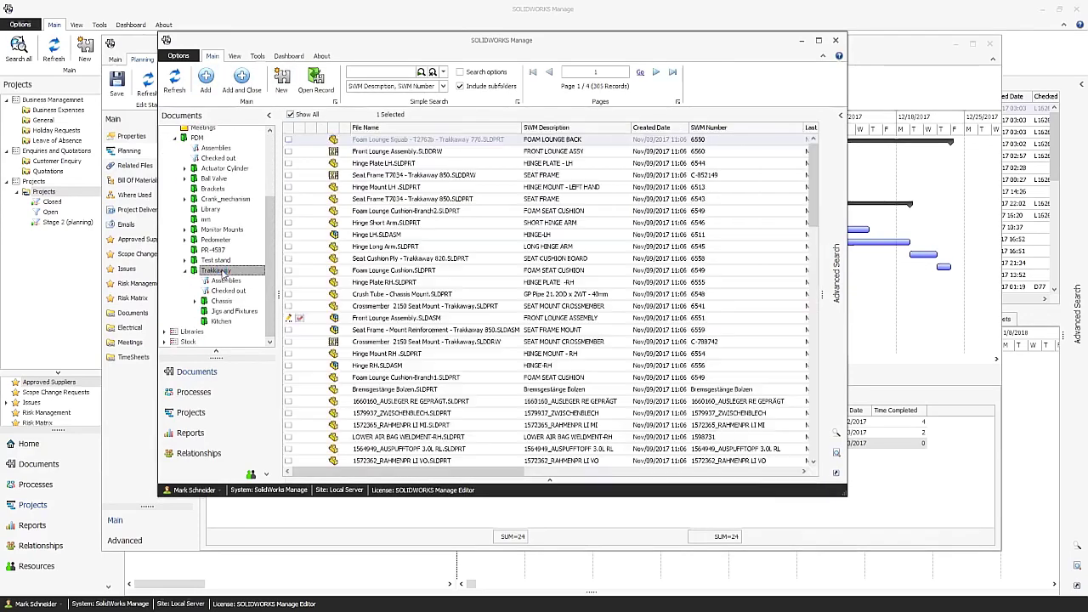
left_click(359, 74)
type("tv")
key("Return")
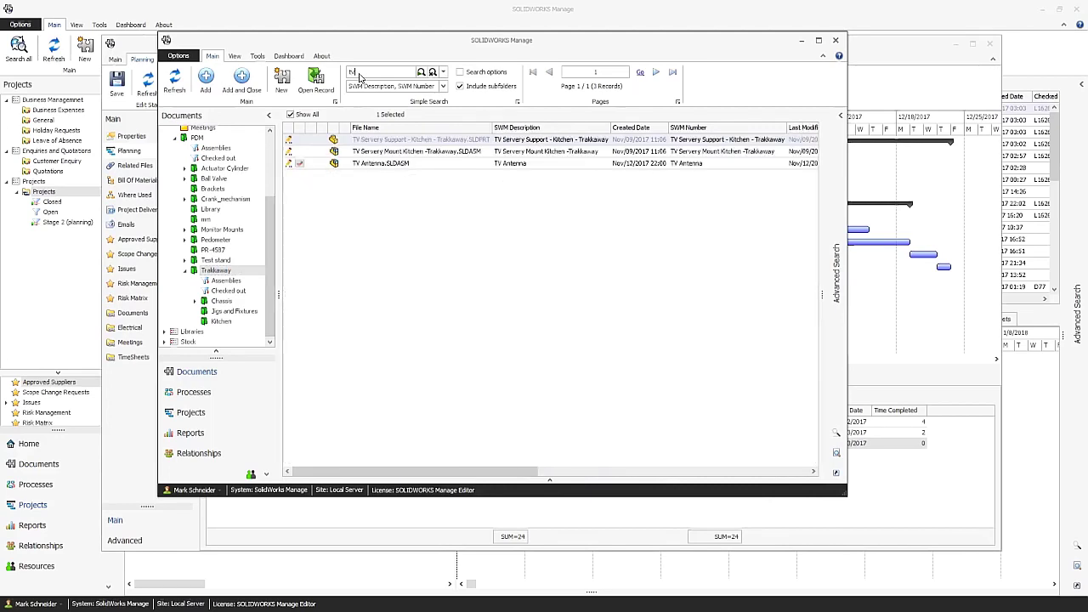
left_click(371, 164)
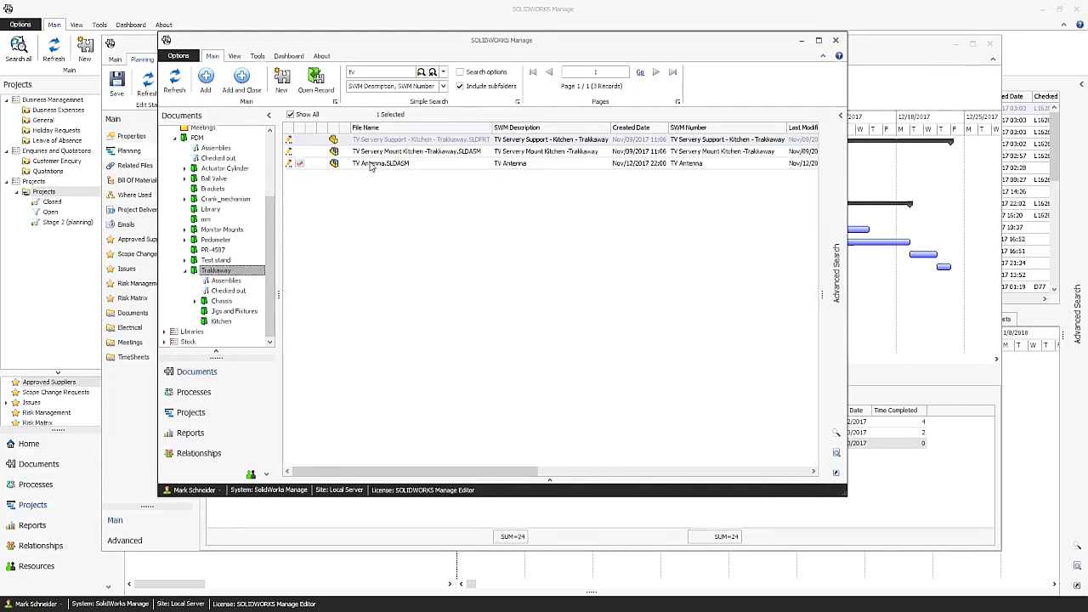
left_click(248, 79)
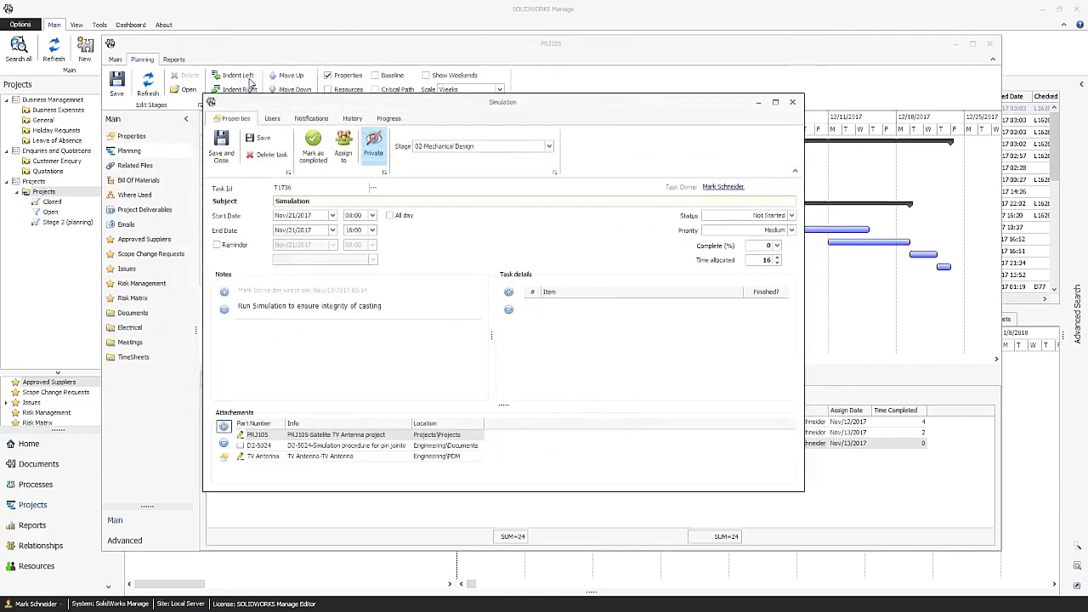
Assign the Simulation task to the senior engineer, save it, and mark task T1729 completed.
left_click(344, 153)
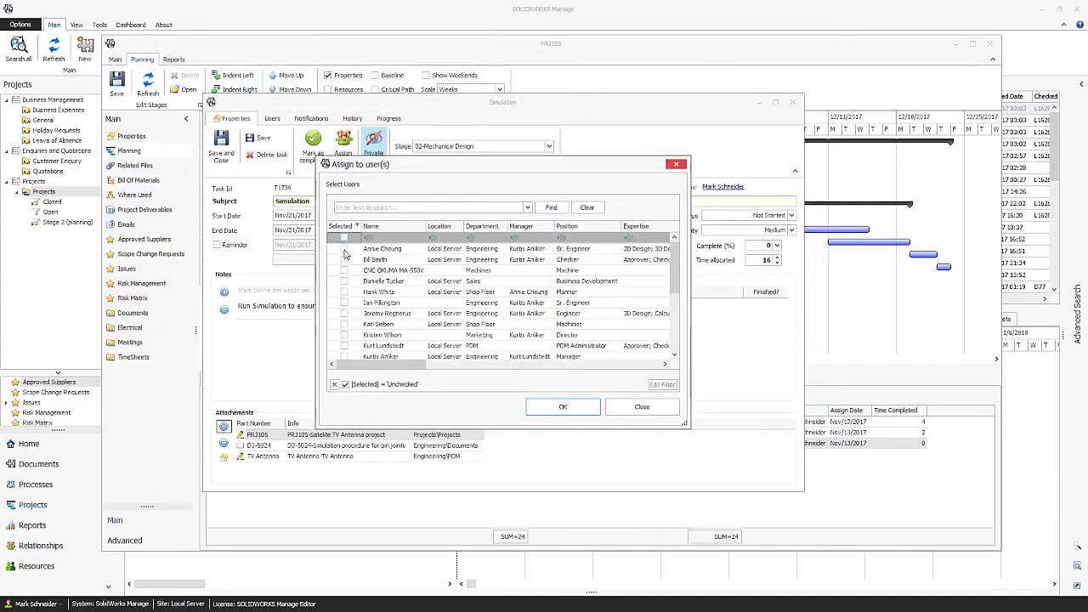
left_click(344, 303)
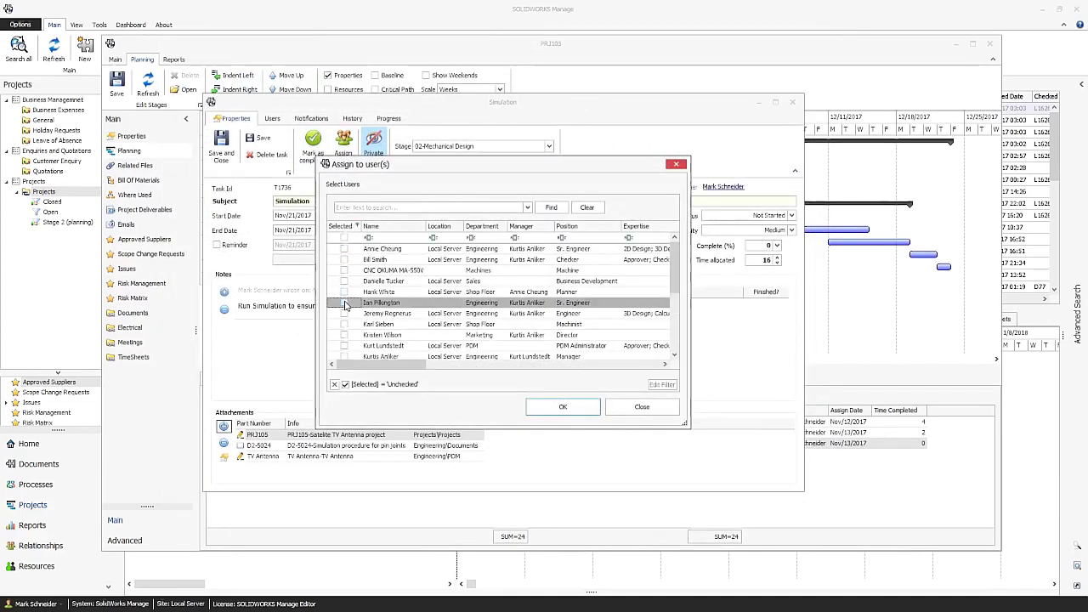
left_click(544, 413)
left_click(222, 153)
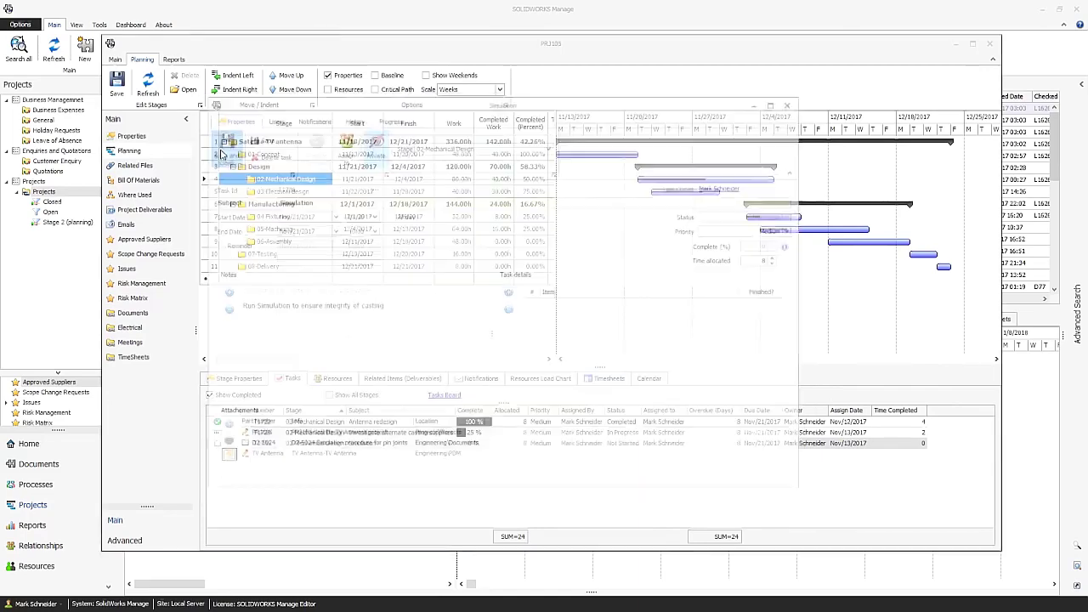
right_click(385, 435)
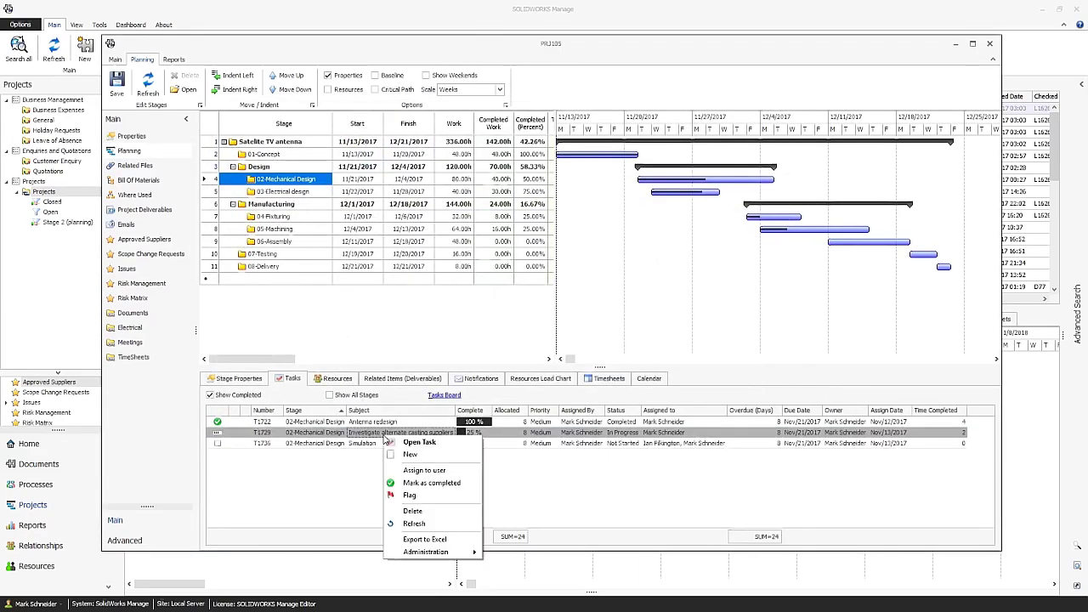
left_click(425, 483)
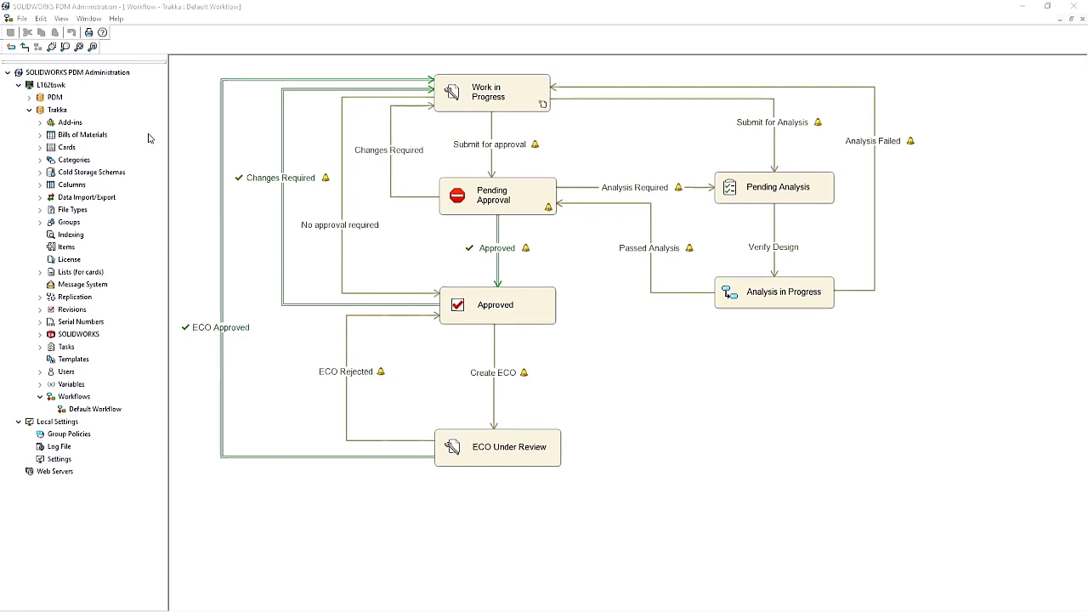
Close the Trakka Default Workflow view in PDM Administration.
left_click(11, 11)
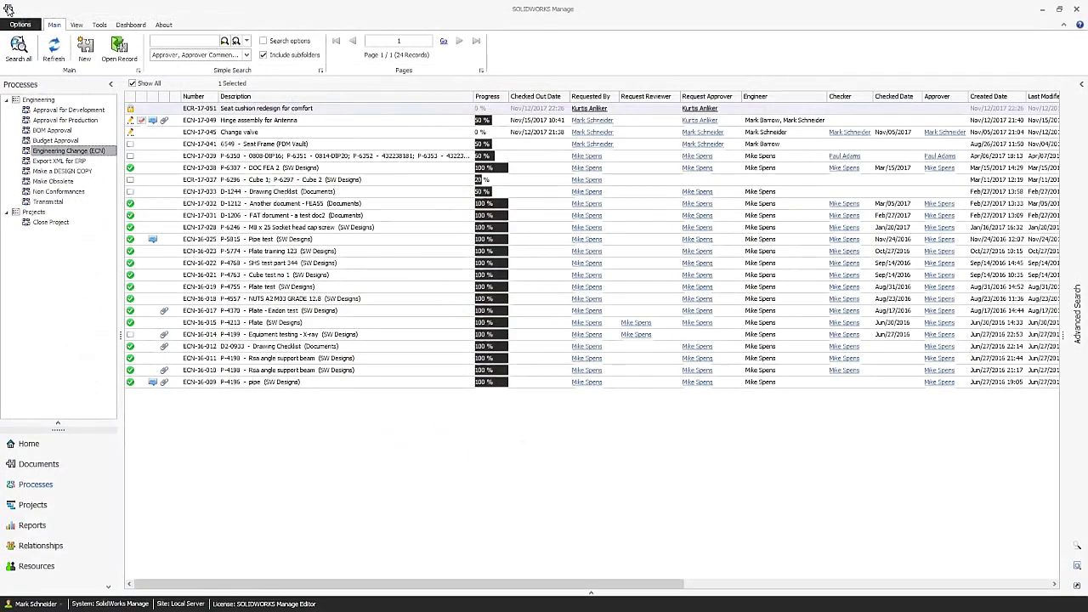
Review approval histories of the chassis suspension redesign, TV Antenna mount casting and Hinge assembly records.
left_click(85, 111)
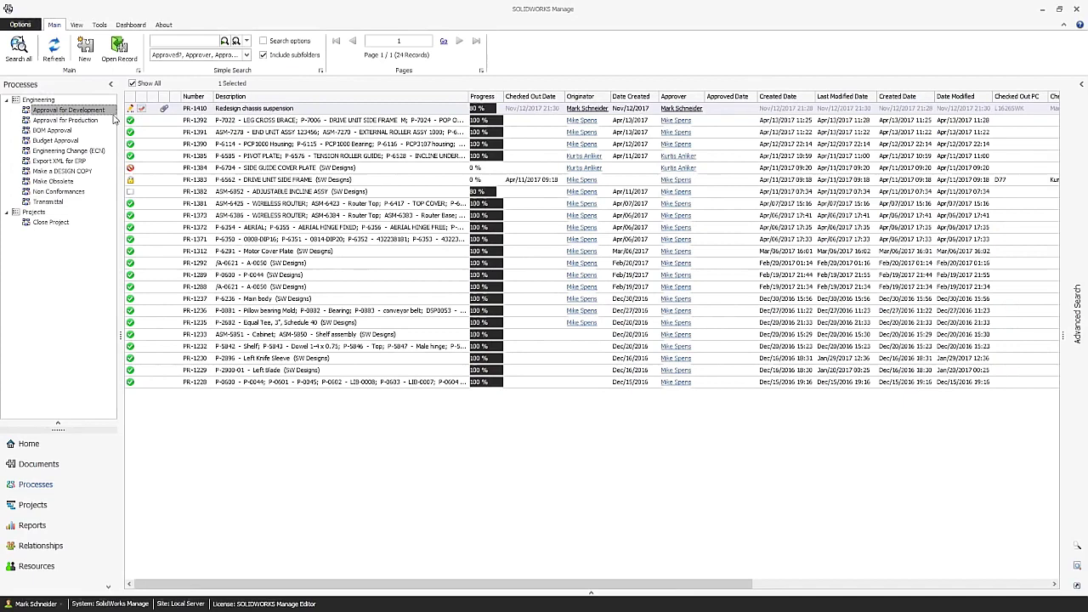
left_click(237, 112)
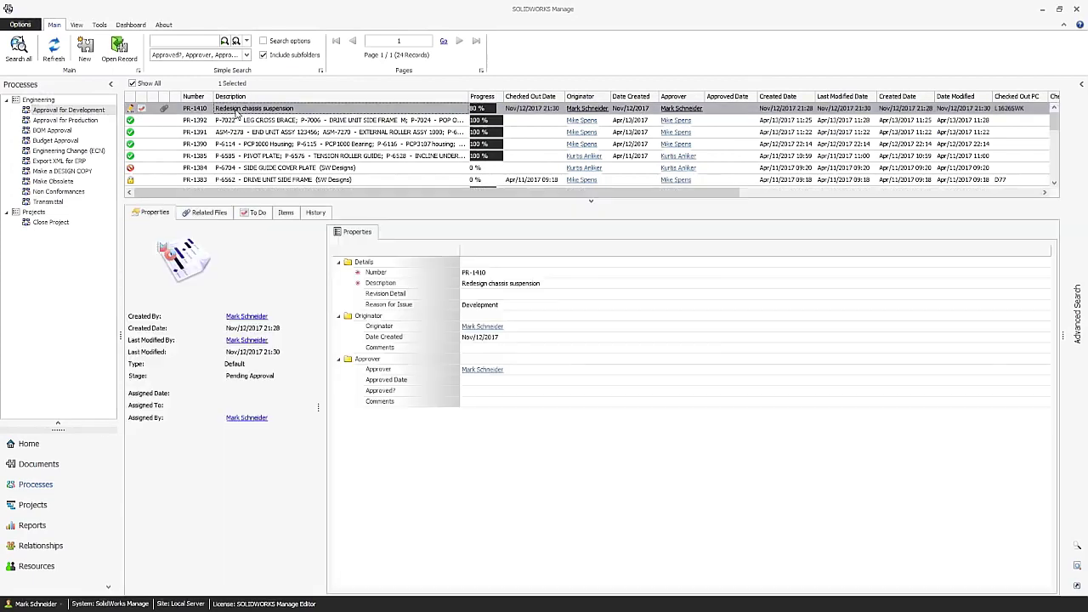
left_click(315, 213)
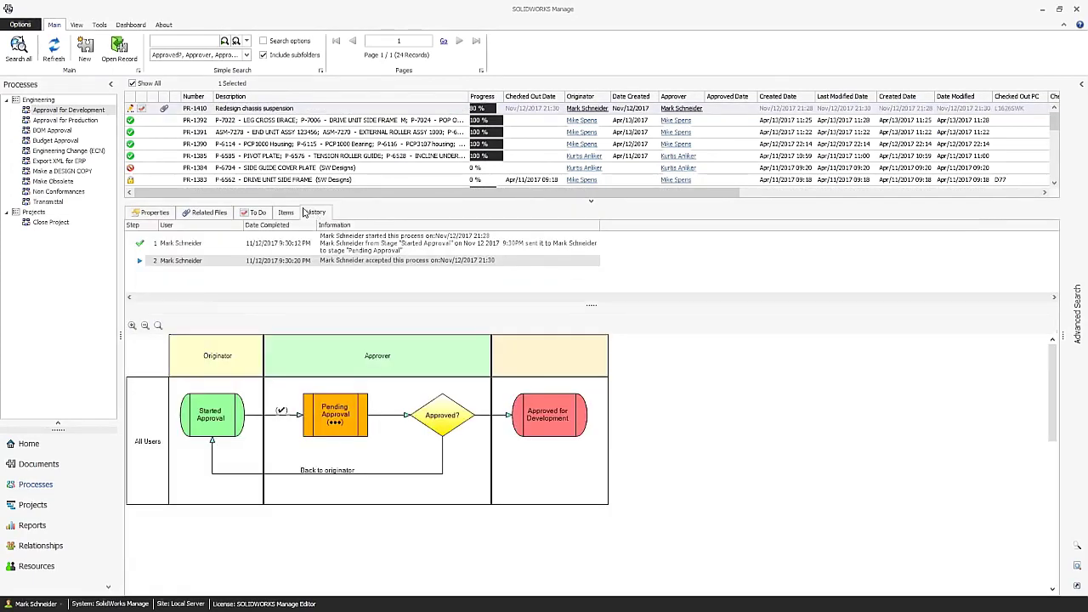
left_click(97, 122)
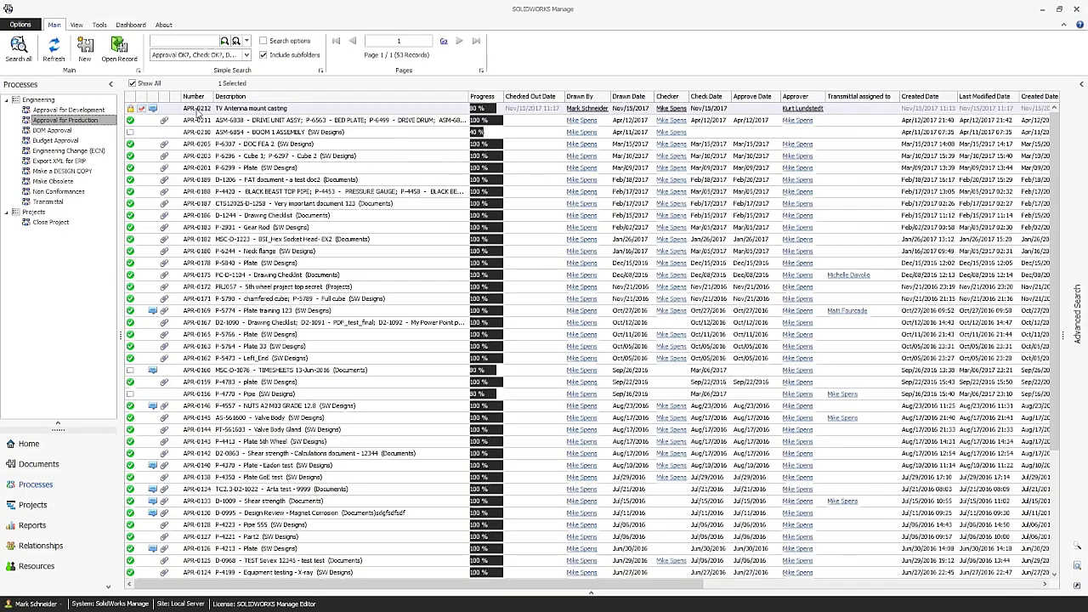
left_click(238, 111)
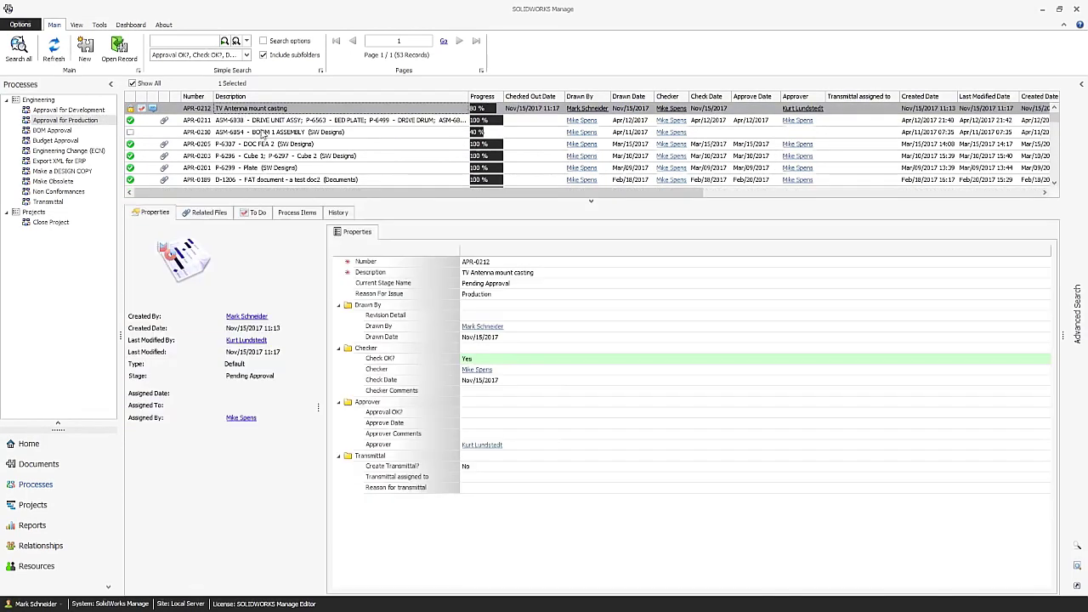
left_click(338, 214)
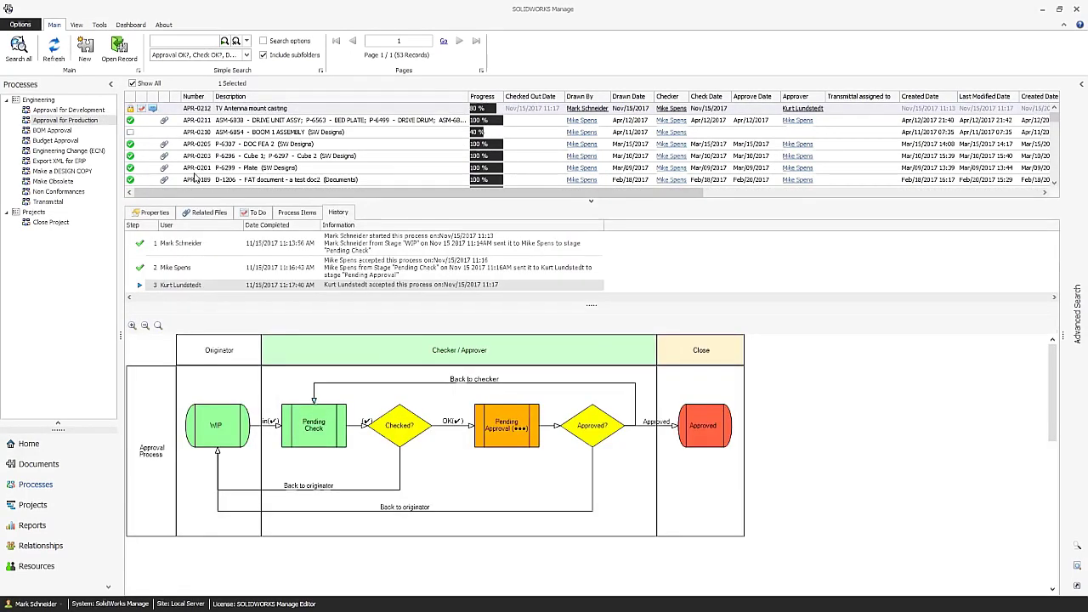
left_click(104, 152)
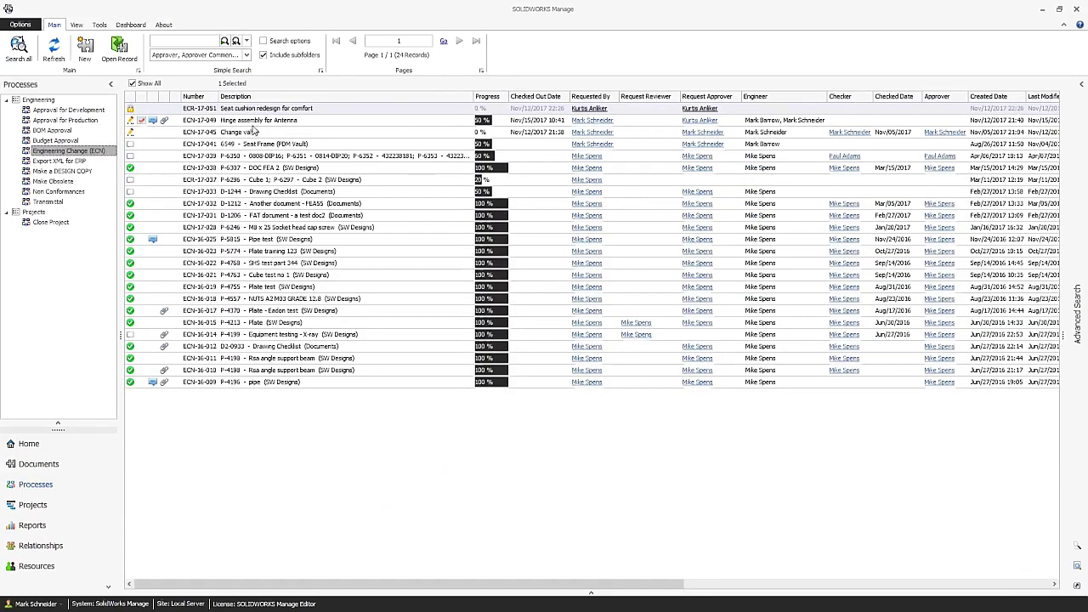
left_click(255, 120)
left_click(316, 213)
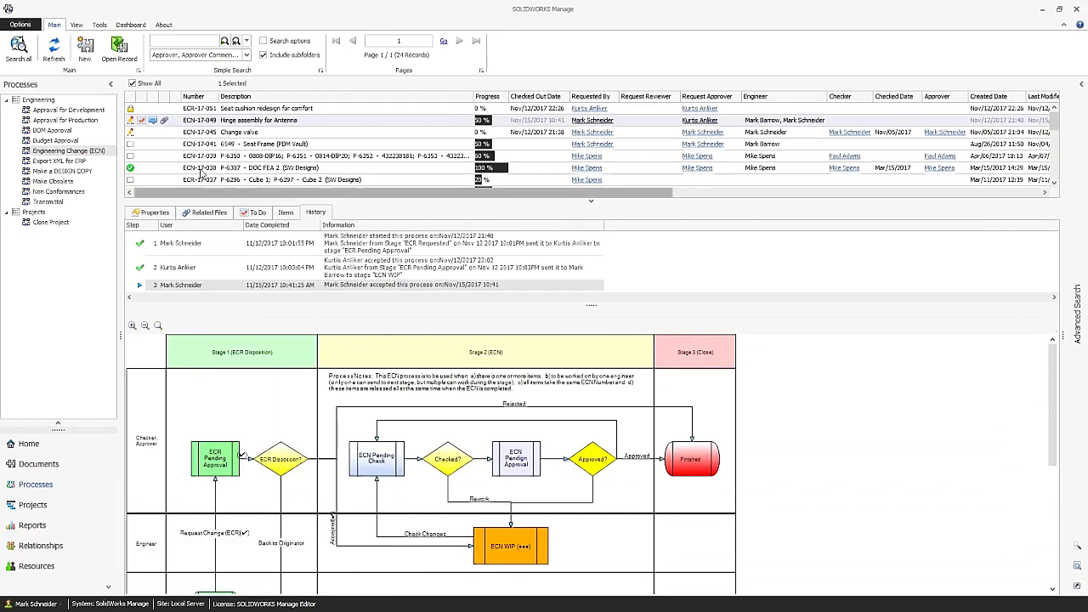
Open the Engineering Change (ECN) workflow designer via Tools > Process Overview.
right_click(102, 151)
mouse_move(154, 217)
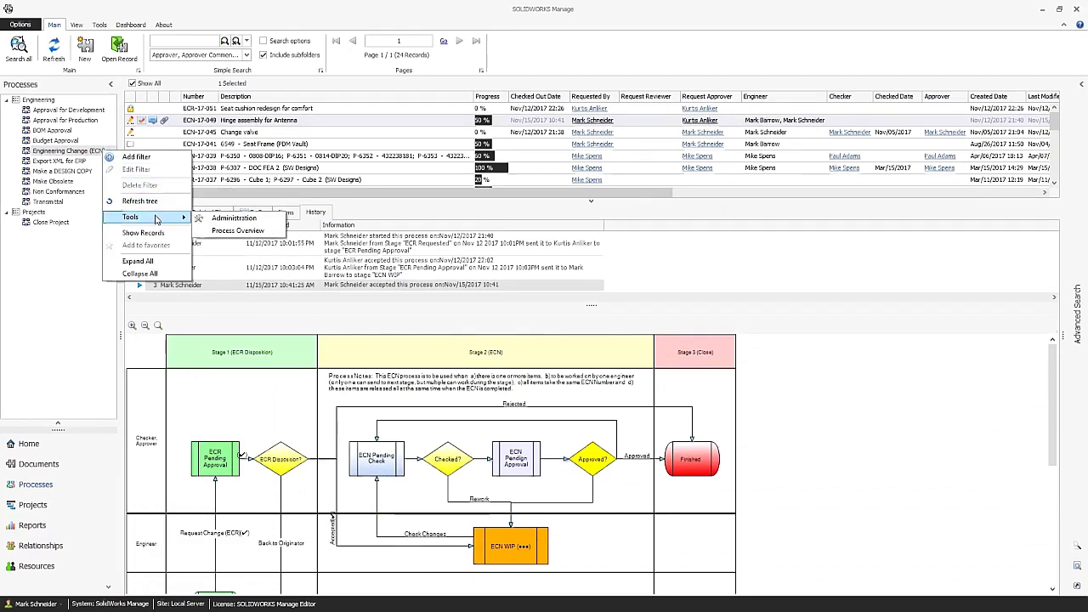
left_click(222, 224)
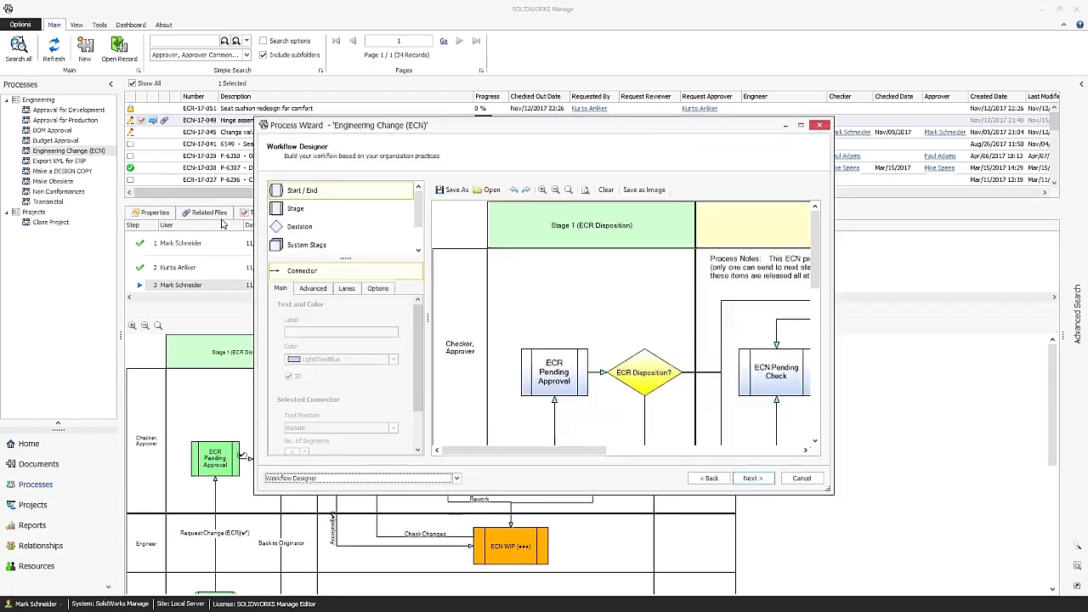
Add a stage labelled 'ECR Review Board' between ECR Disposition and ECR Pending Approval.
double_click(364, 128)
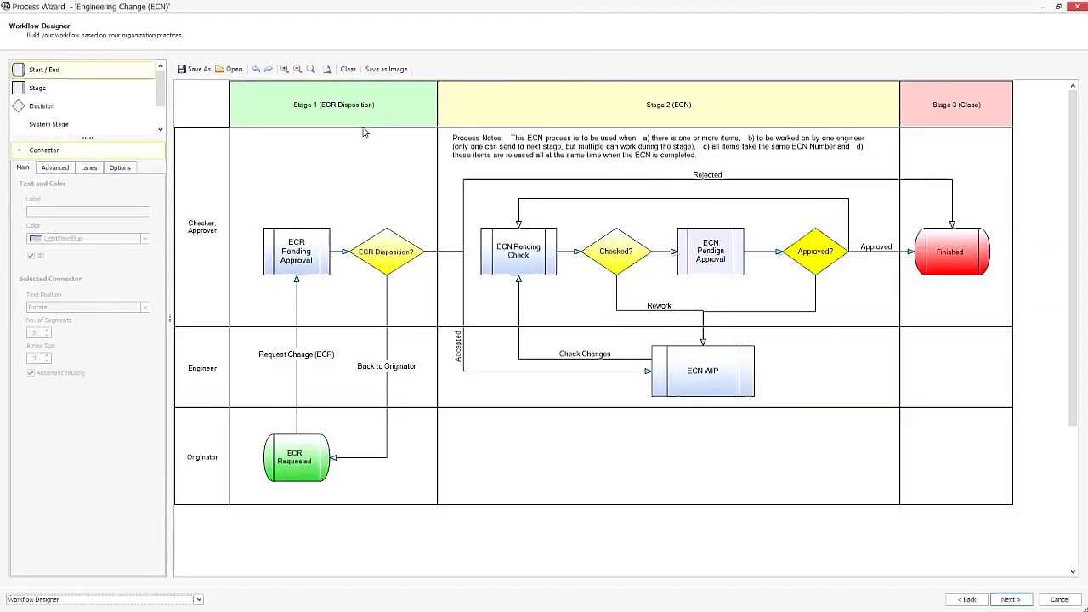
left_click(297, 457)
left_click_drag(37, 88, 273, 167)
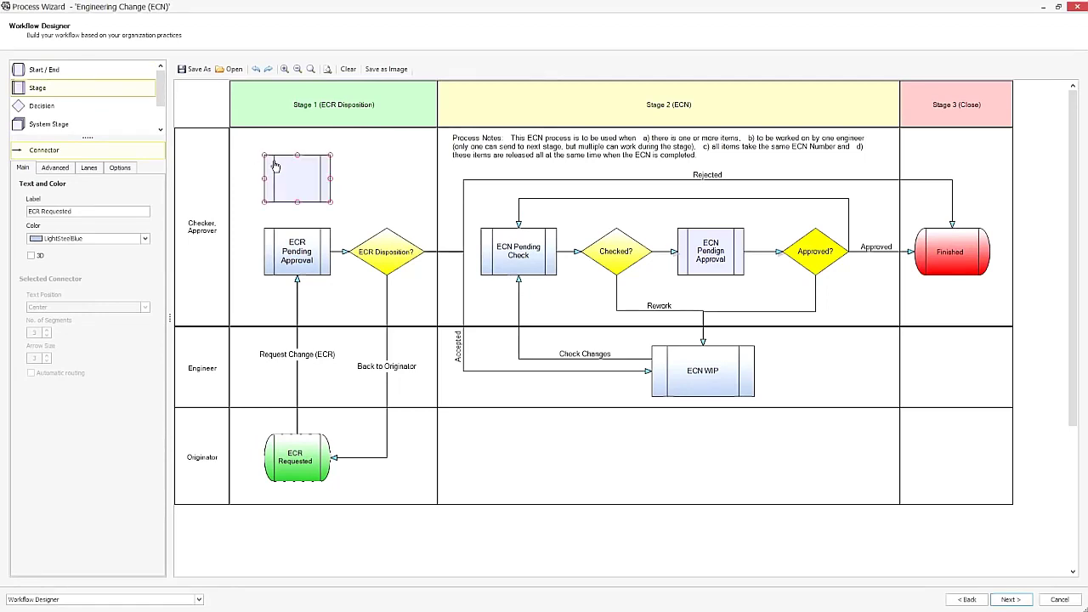
left_click_drag(422, 252, 424, 179)
left_click_drag(297, 199, 298, 246)
left_click(295, 197)
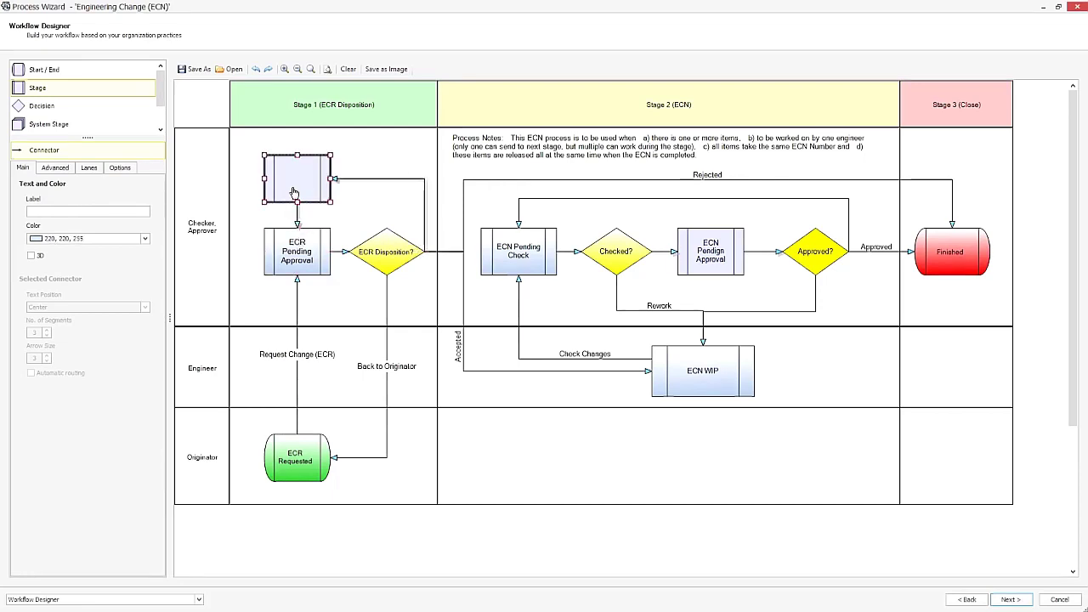
left_click(106, 210)
type("ECR Review Board")
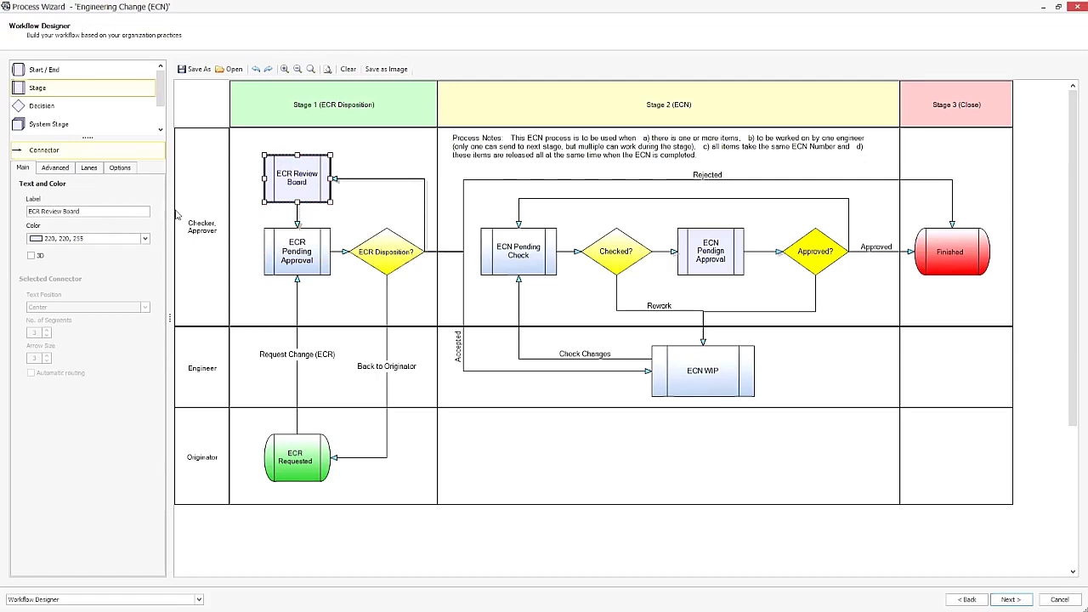
left_click(187, 210)
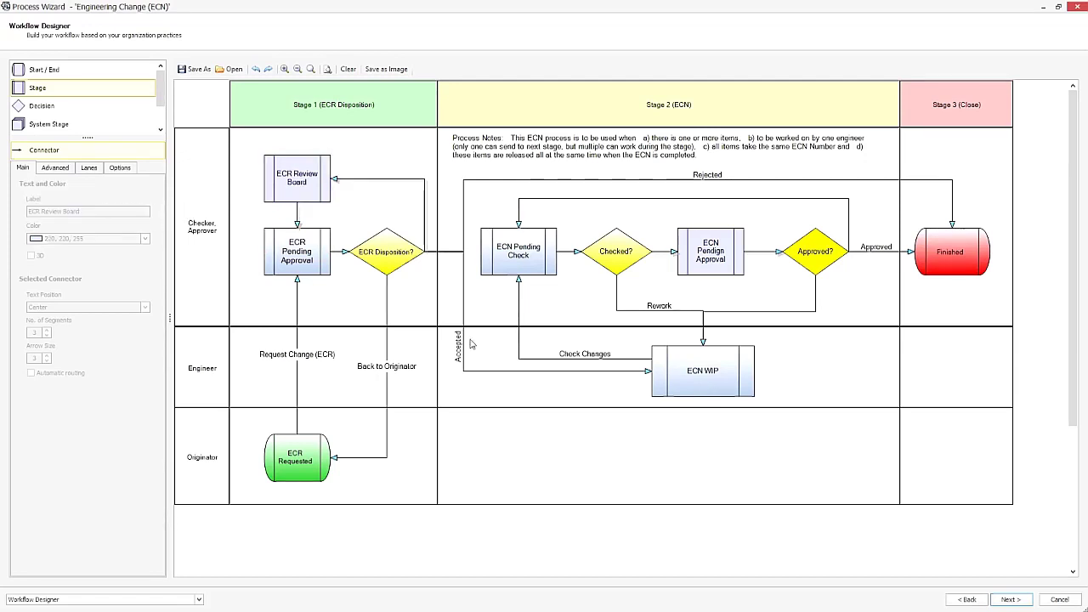
Review the ECN Pending Check stage's user access and its email notification.
left_click(996, 599)
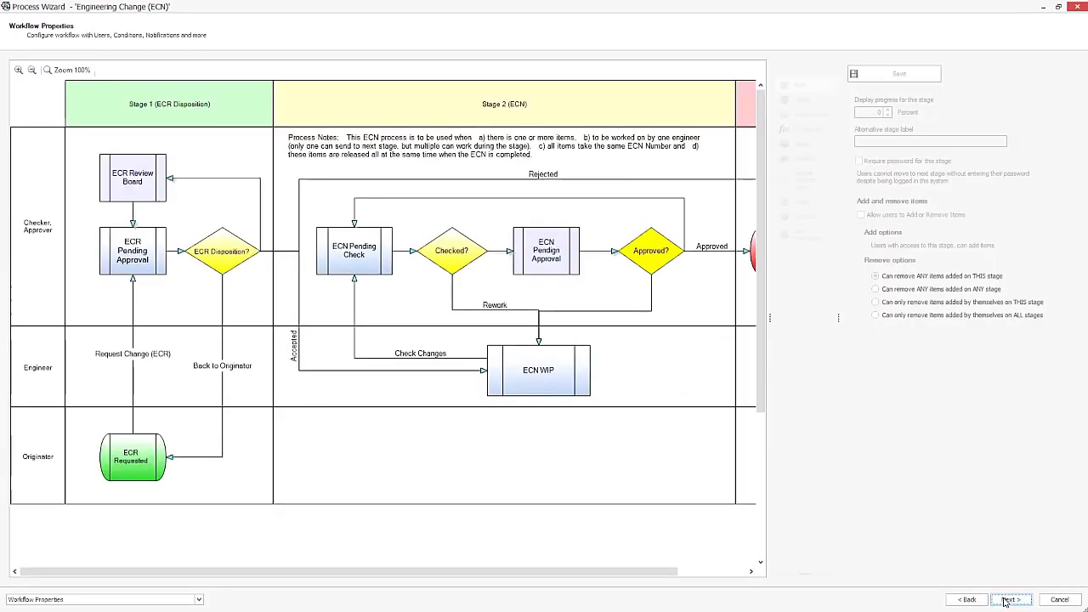
left_click(367, 272)
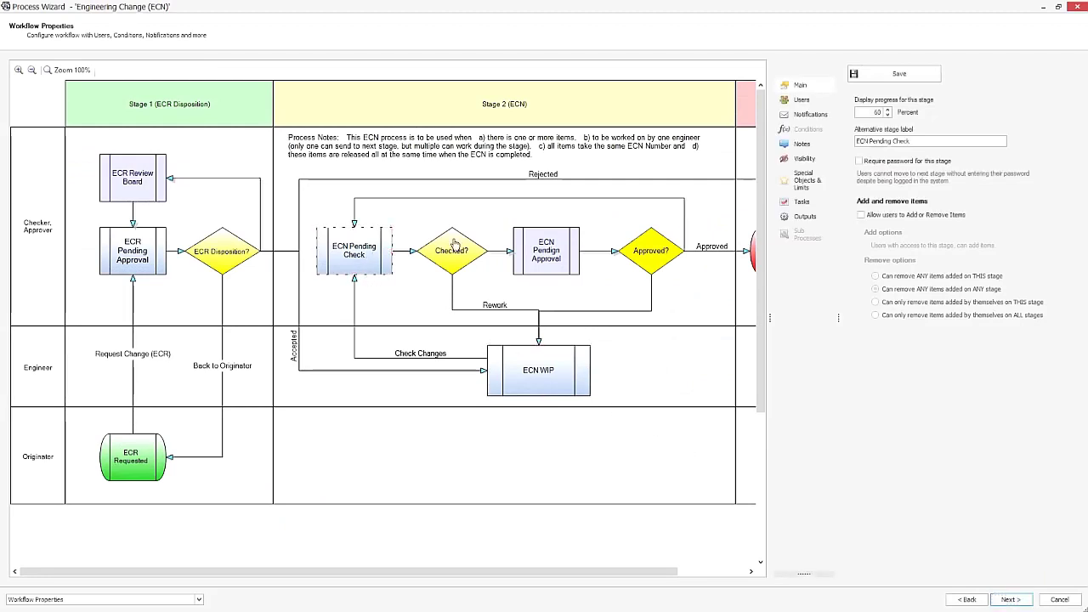
left_click(801, 99)
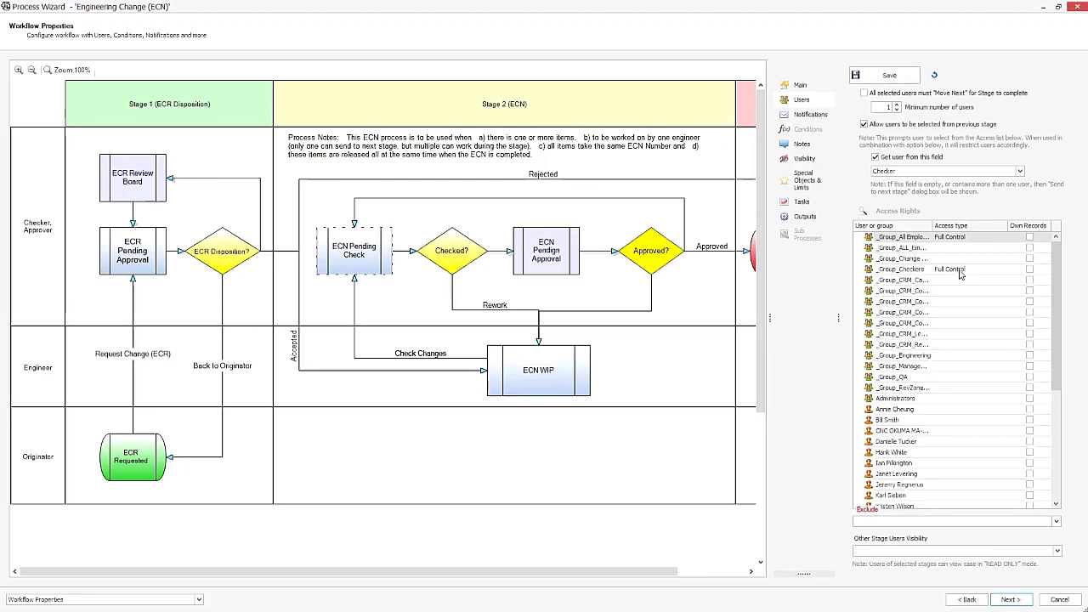
left_click(820, 115)
double_click(868, 128)
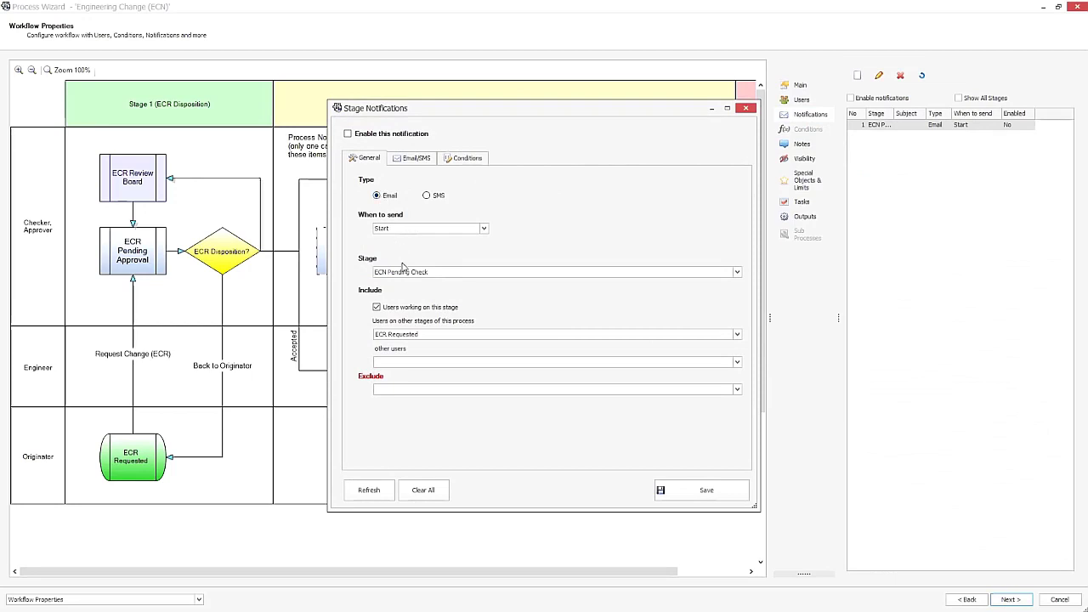
left_click(745, 108)
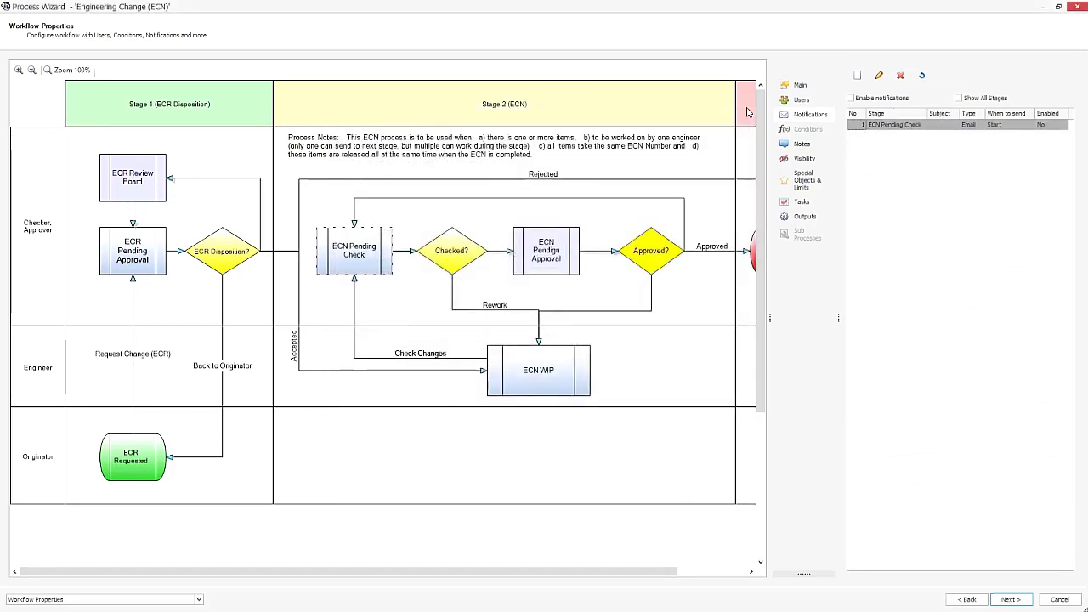
Inspect the stage's Document check task, then finish the Process Wizard.
left_click(801, 204)
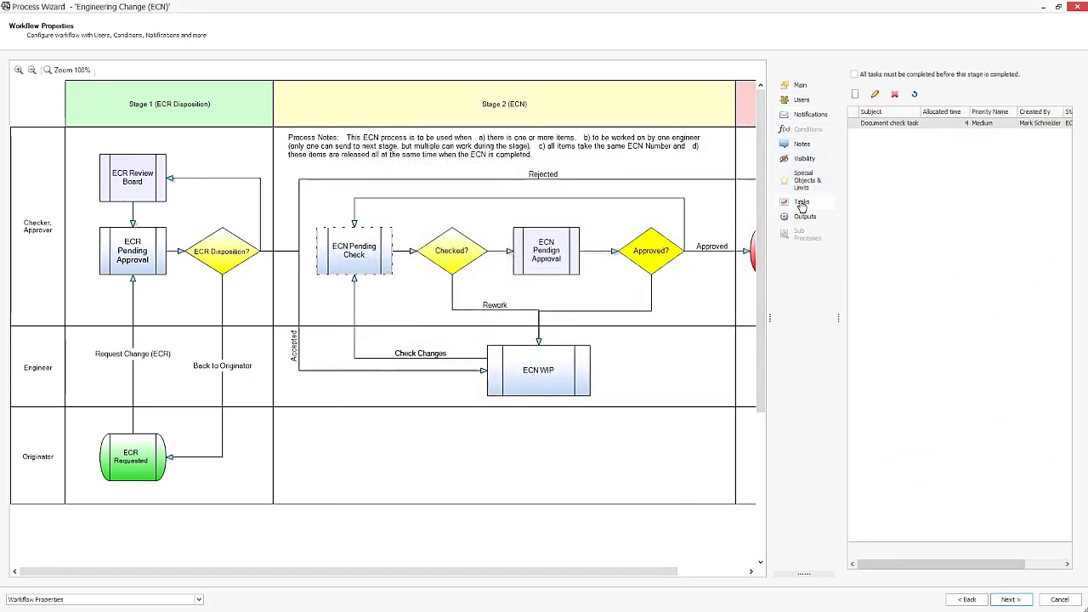
left_click(880, 124)
double_click(880, 126)
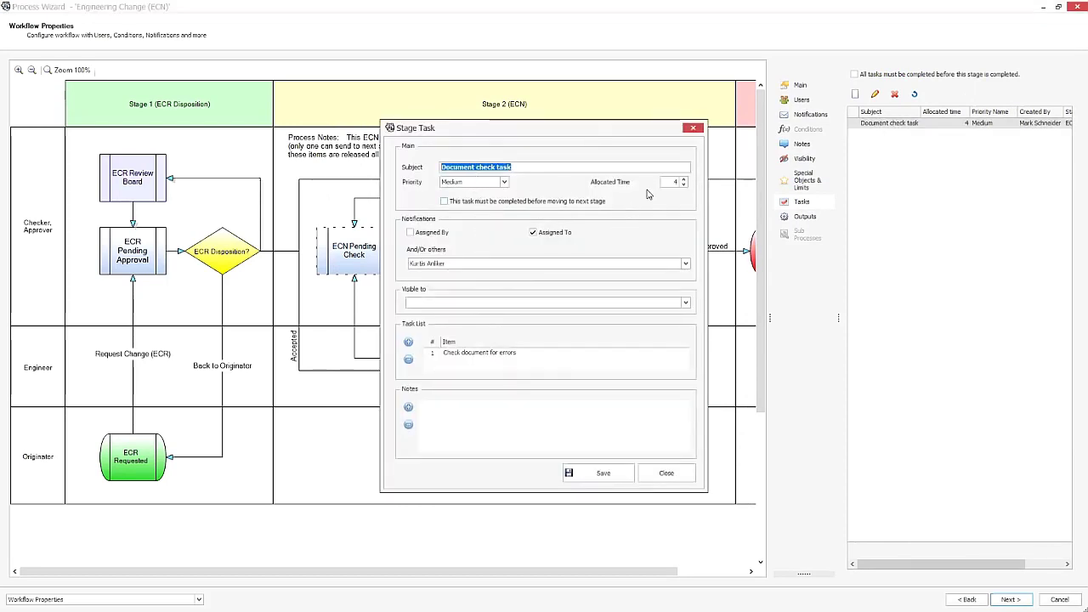
left_click(693, 127)
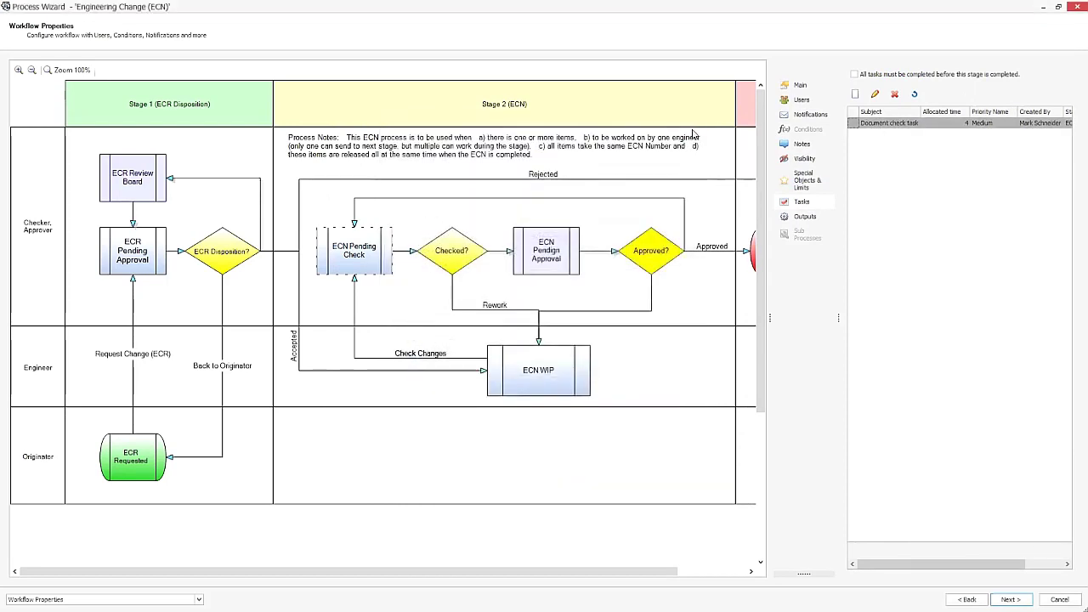
left_click(1003, 596)
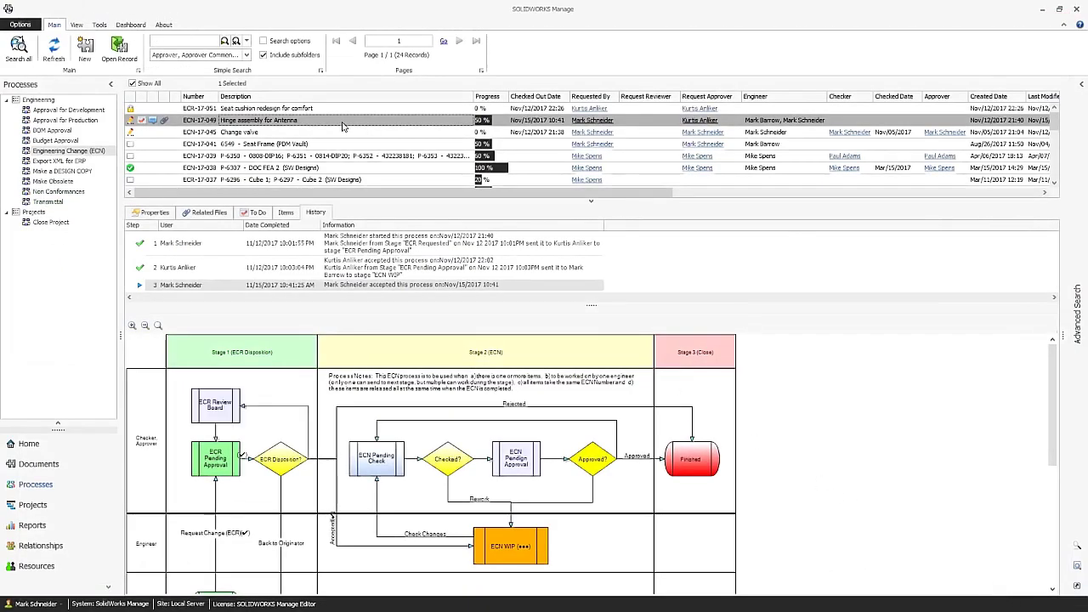
Review ECN-17-049's Related Files, To Do, Items and History tabs.
left_click(213, 220)
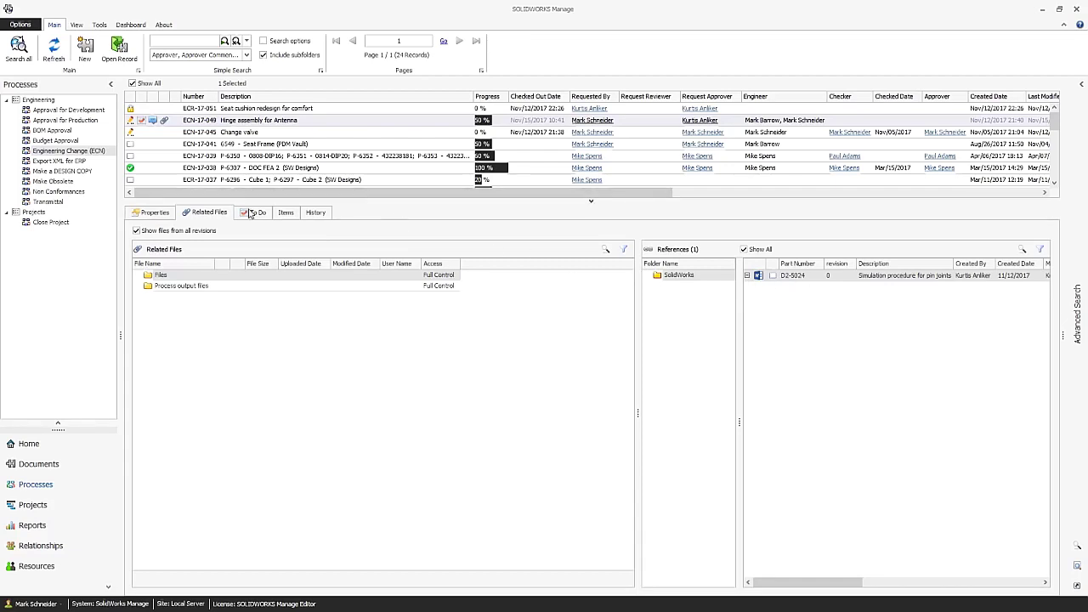
left_click(257, 213)
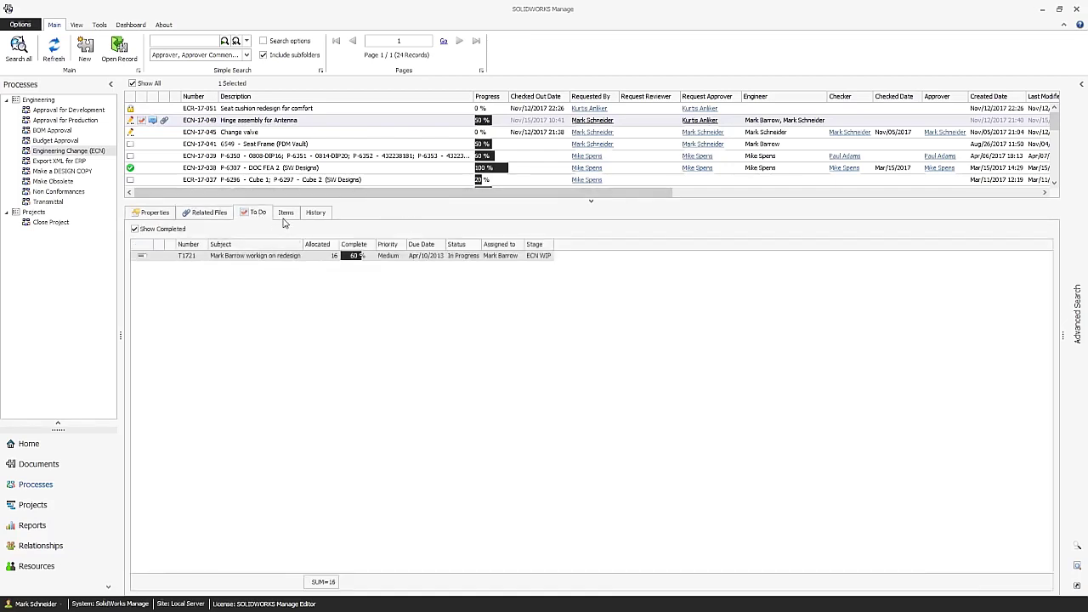
left_click(286, 213)
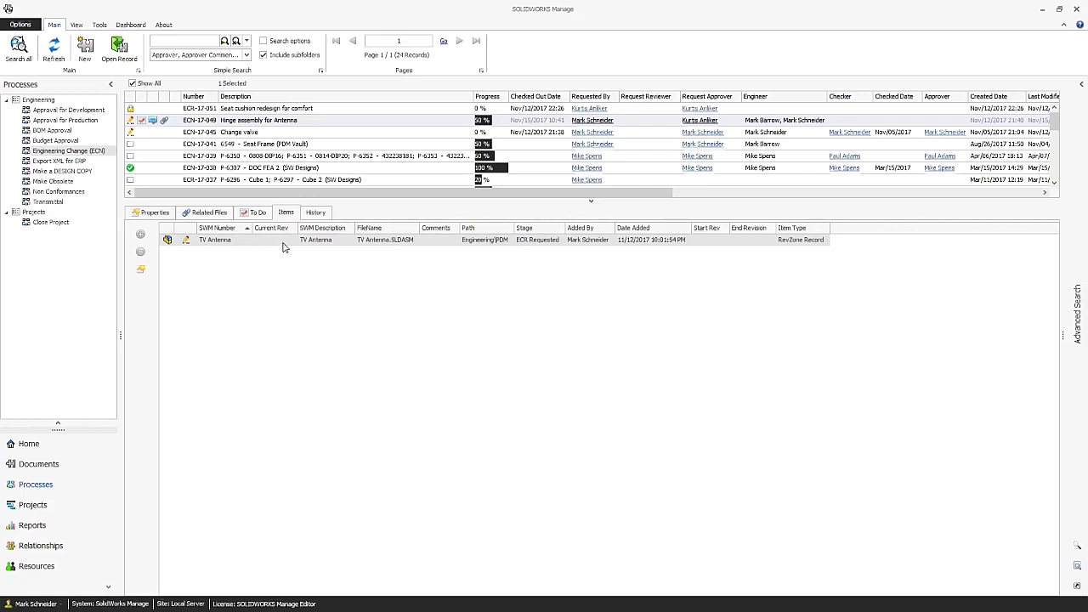
left_click(316, 212)
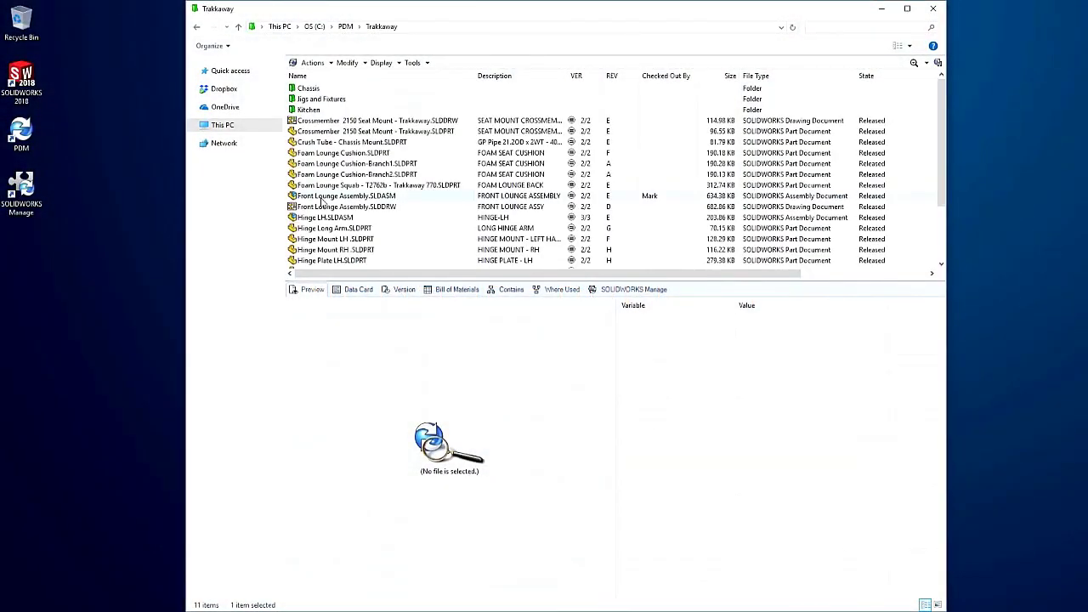
Explore Front Lounge Assembly's preview and BOM, including Hinge LH and seat frame, then launch SOLIDWORKS Manage.
left_click(346, 197)
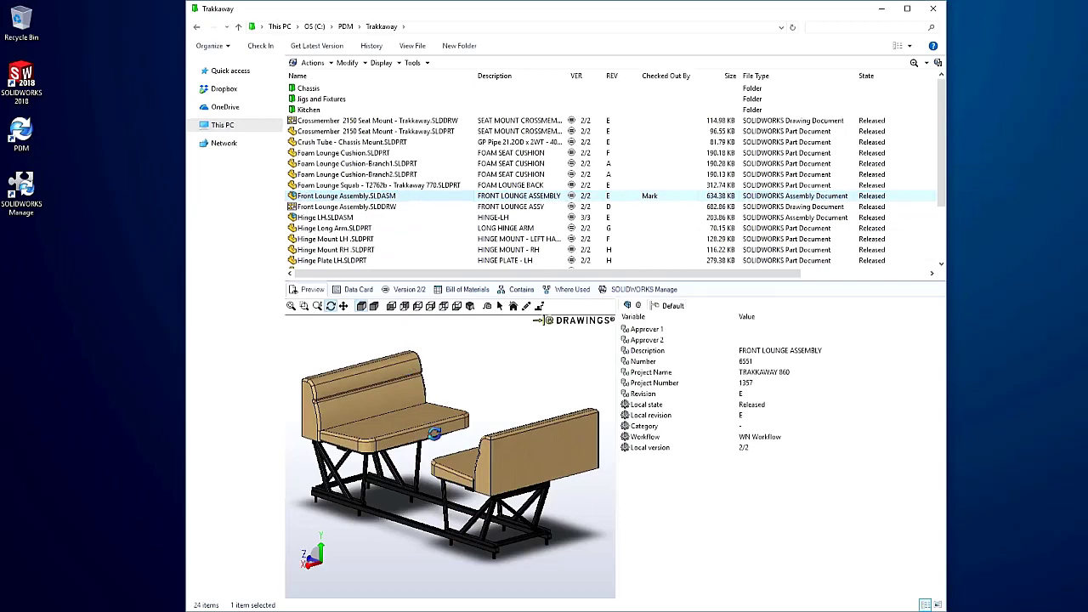
left_click_drag(434, 431, 442, 411)
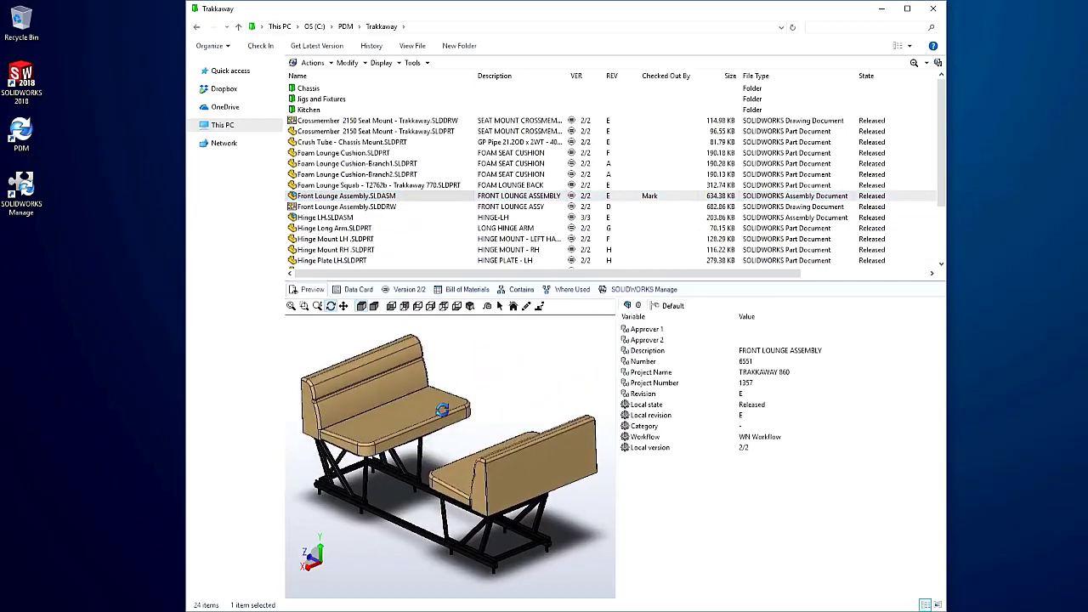
left_click(467, 290)
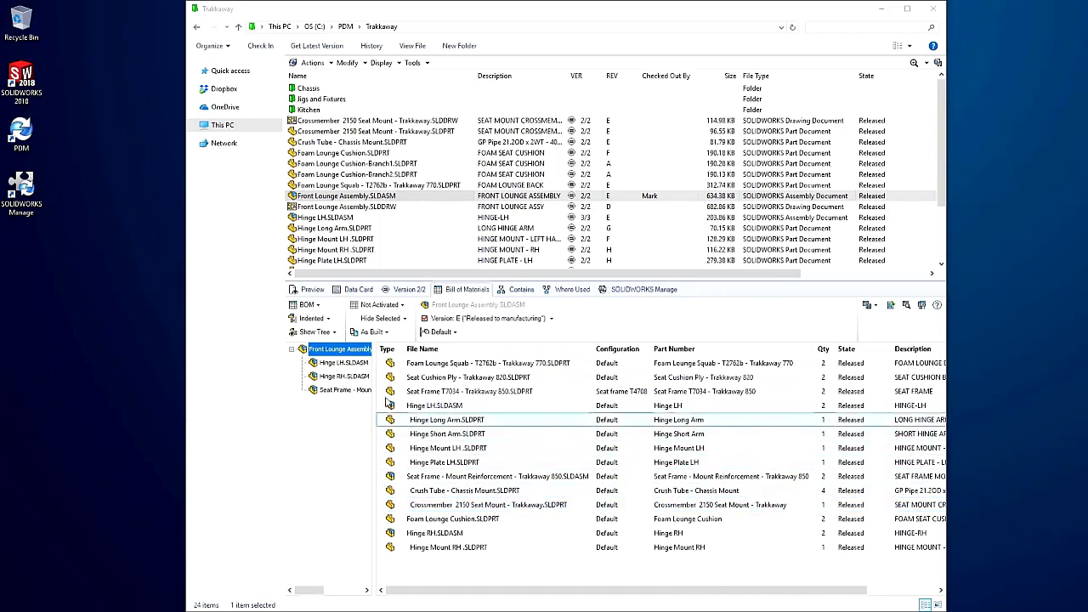
left_click(344, 364)
left_click(345, 391)
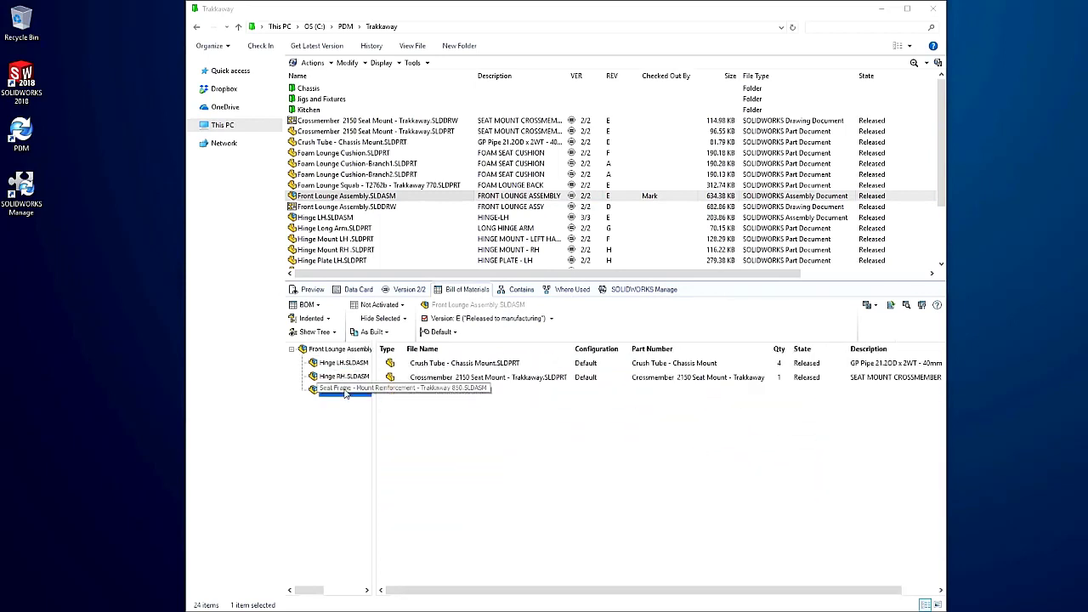
left_click(31, 190)
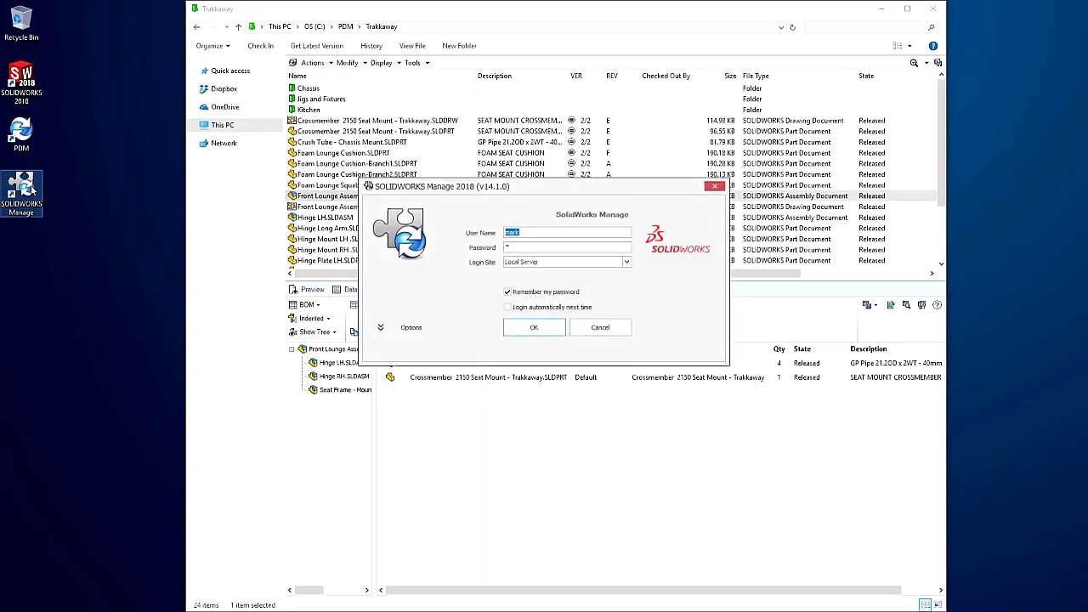
Log in and show the properties of Front Lounge Assembly.SLDASM in the Trakkaway folder.
left_click(534, 327)
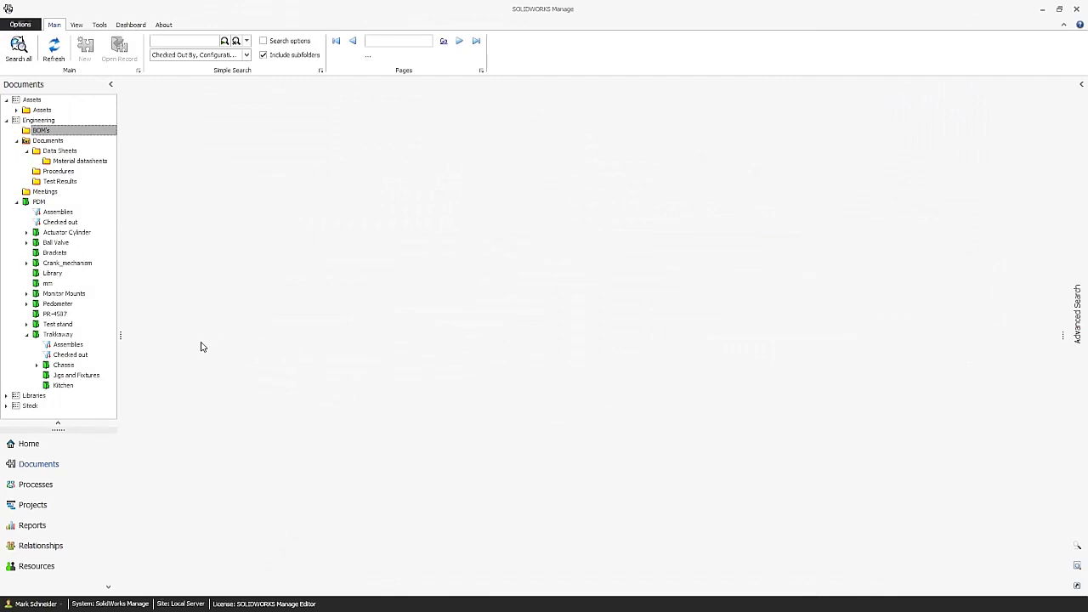
left_click(73, 336)
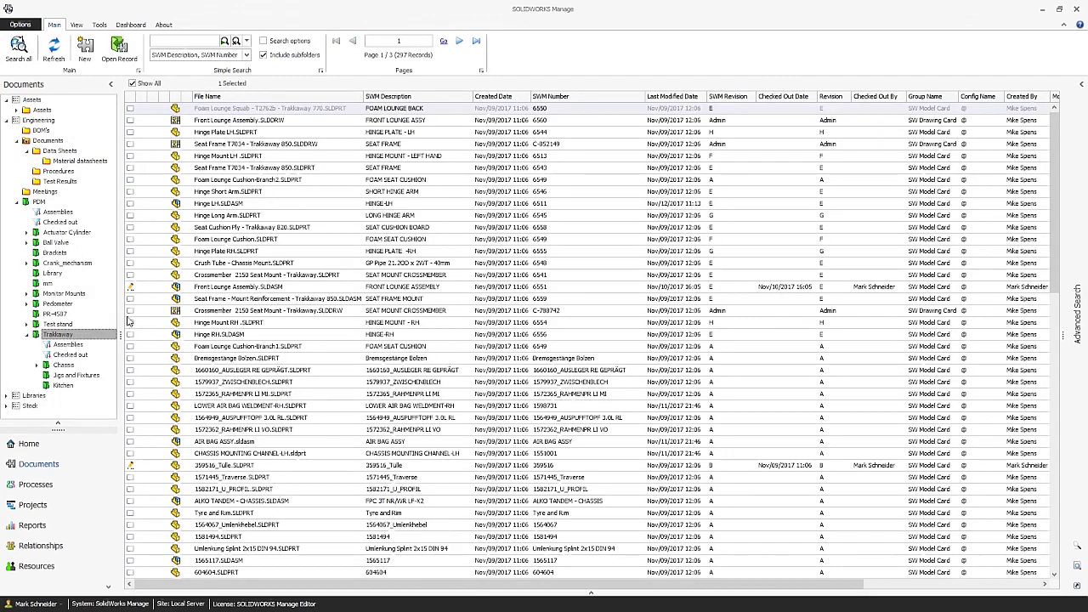
left_click(239, 289)
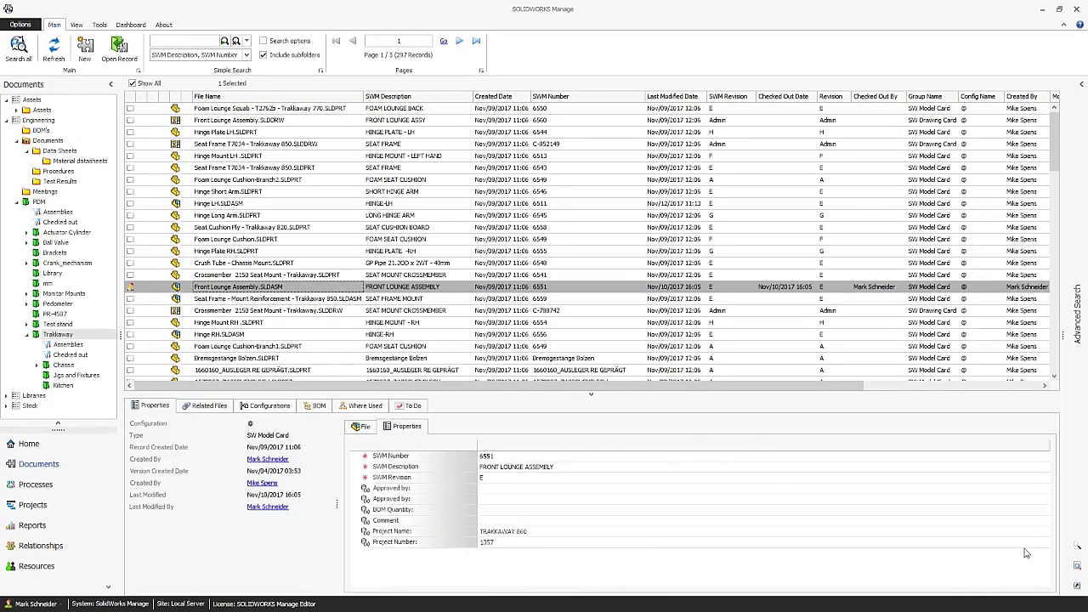
Preview the lounge assembly in 3D, rotate it, and view its bill of materials.
left_click(1077, 568)
left_click_drag(951, 369, 879, 399)
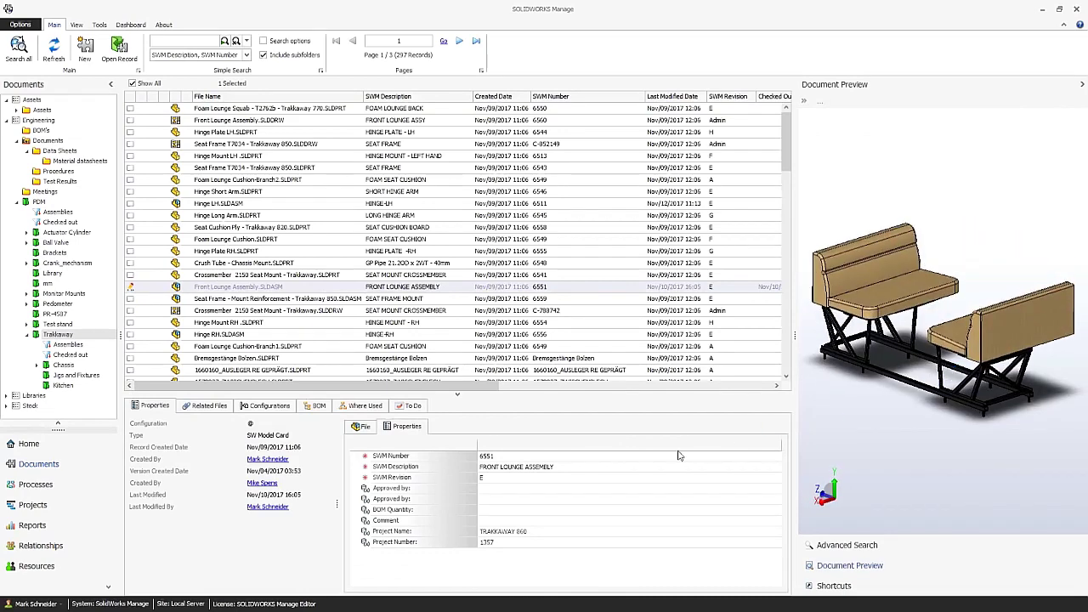
left_click(315, 406)
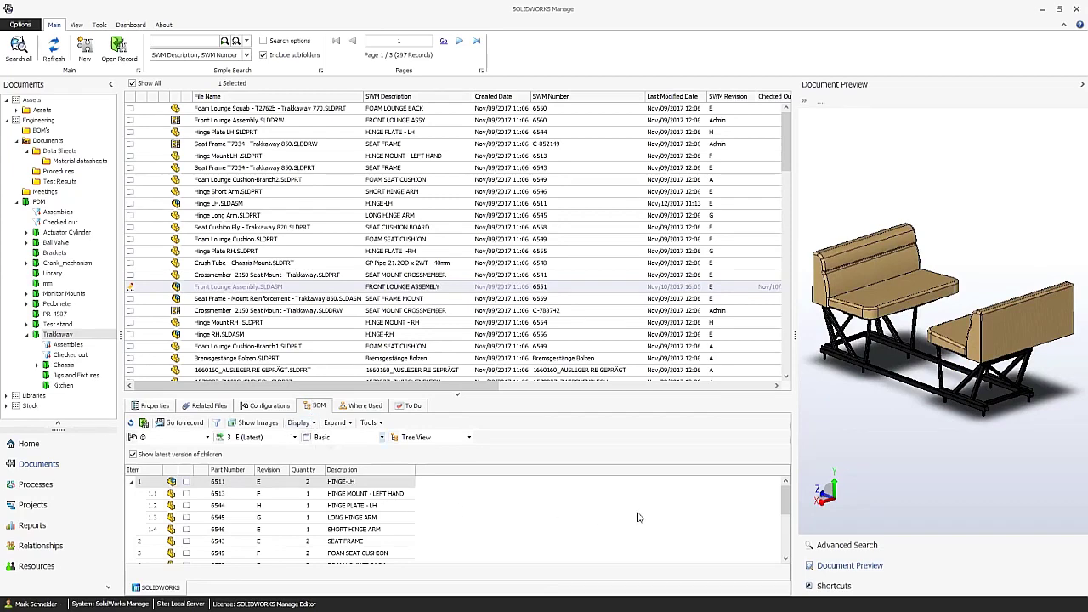
mouse_move(785, 505)
left_mouse_down()
mouse_move(788, 529)
mouse_move(784, 502)
left_mouse_up()
Open BOM record 00677 Front Lounge Bench Assembly on its empty Manufacturing BOM.
left_click(41, 130)
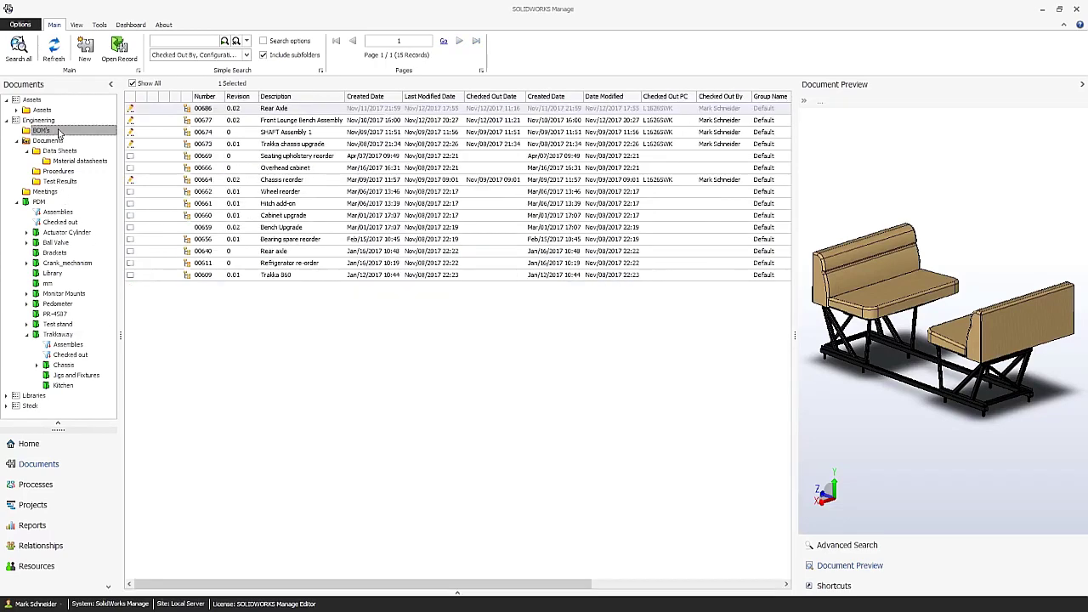
double_click(298, 120)
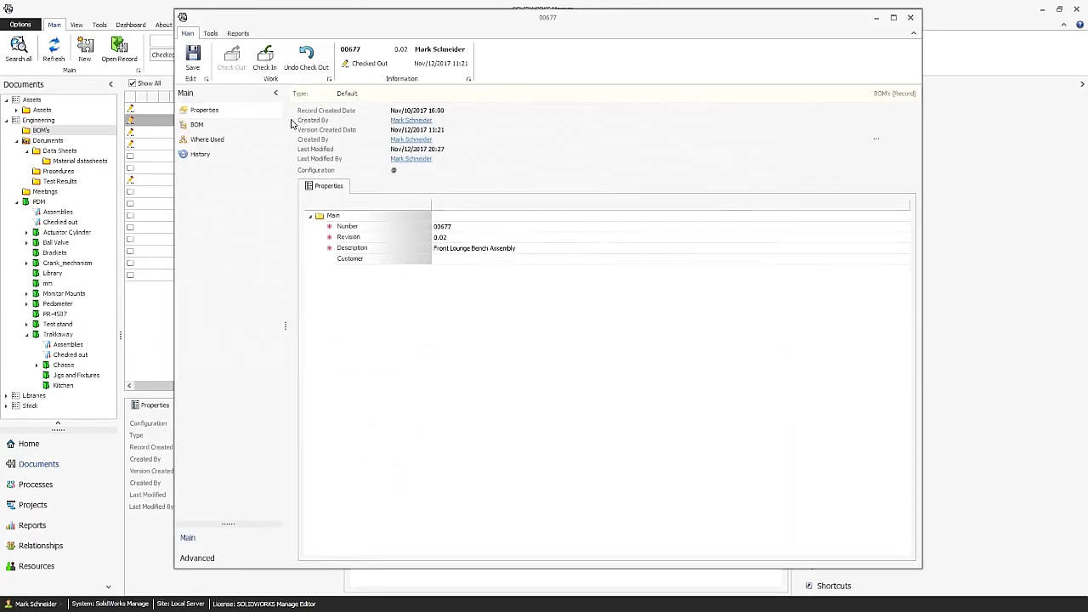
left_click(218, 127)
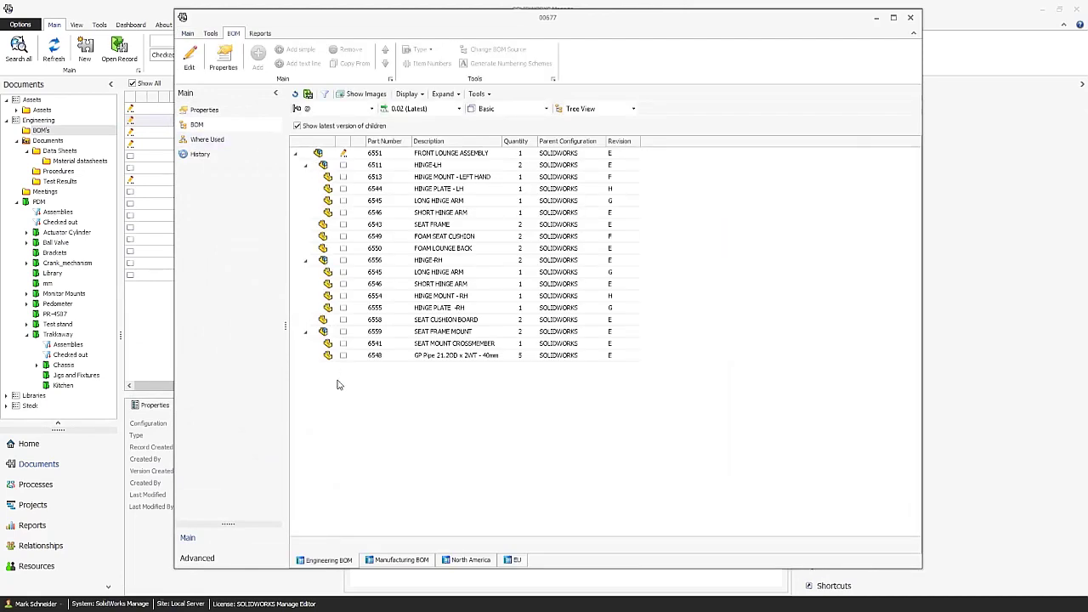
left_click(398, 560)
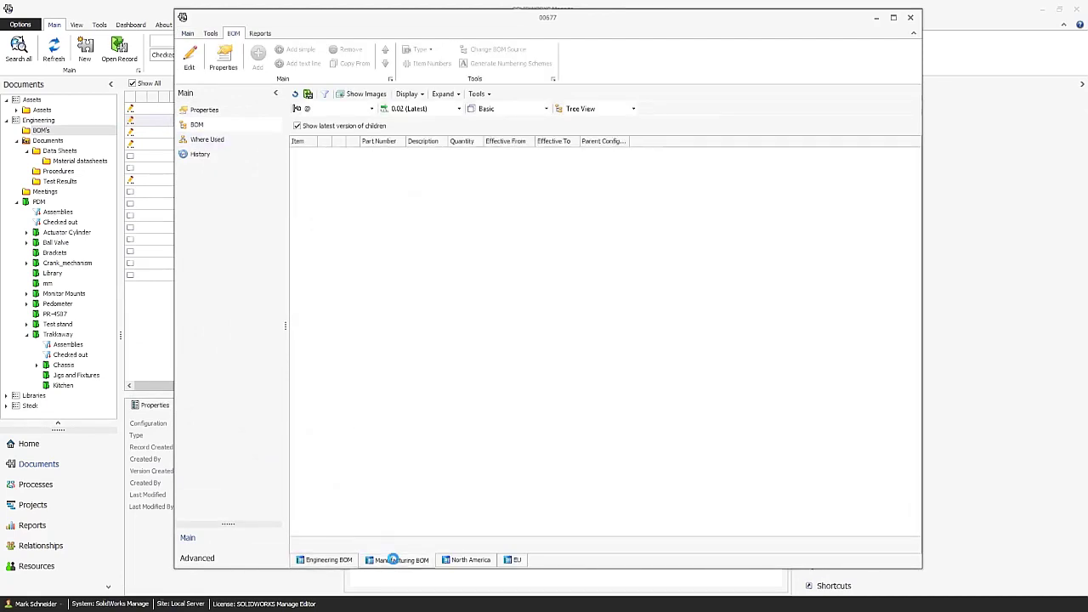
Copy the Engineering BOM items into the Manufacturing BOM.
right_click(361, 204)
left_click(388, 257)
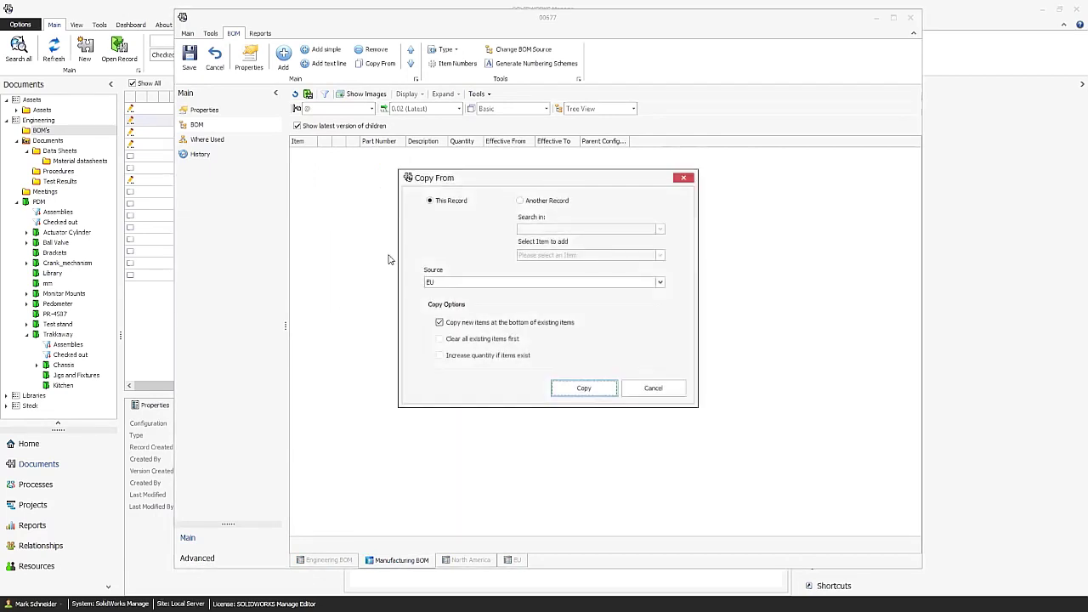
left_click(453, 286)
left_click(458, 299)
left_click(557, 391)
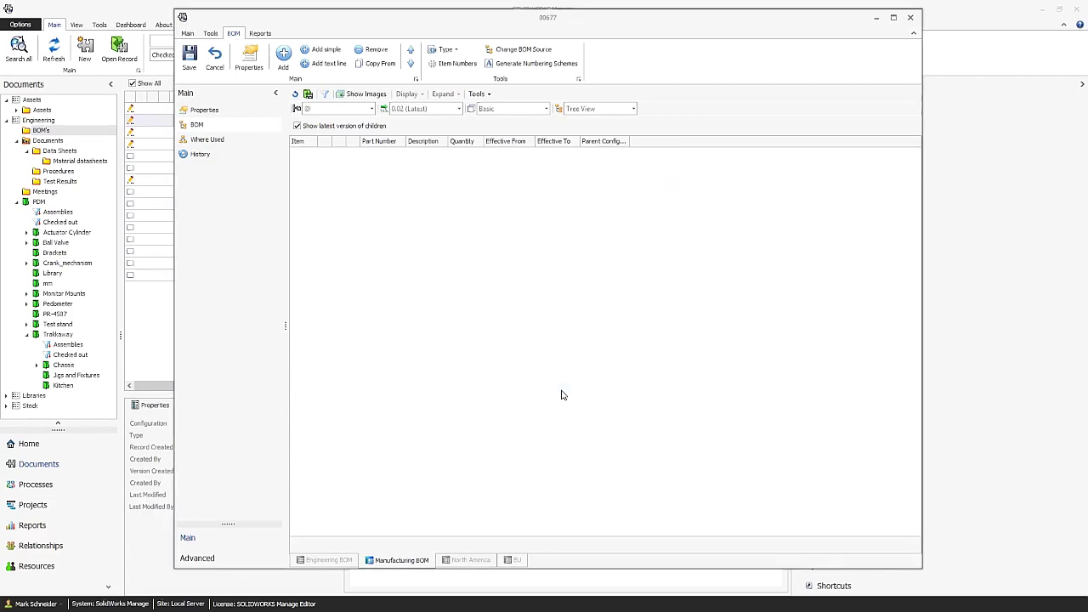
Add Foam Spec - Bench, Fabric Cleaning datasheet - Bench and Bench Assembly Instructions, found by searching 'ben'.
right_click(423, 228)
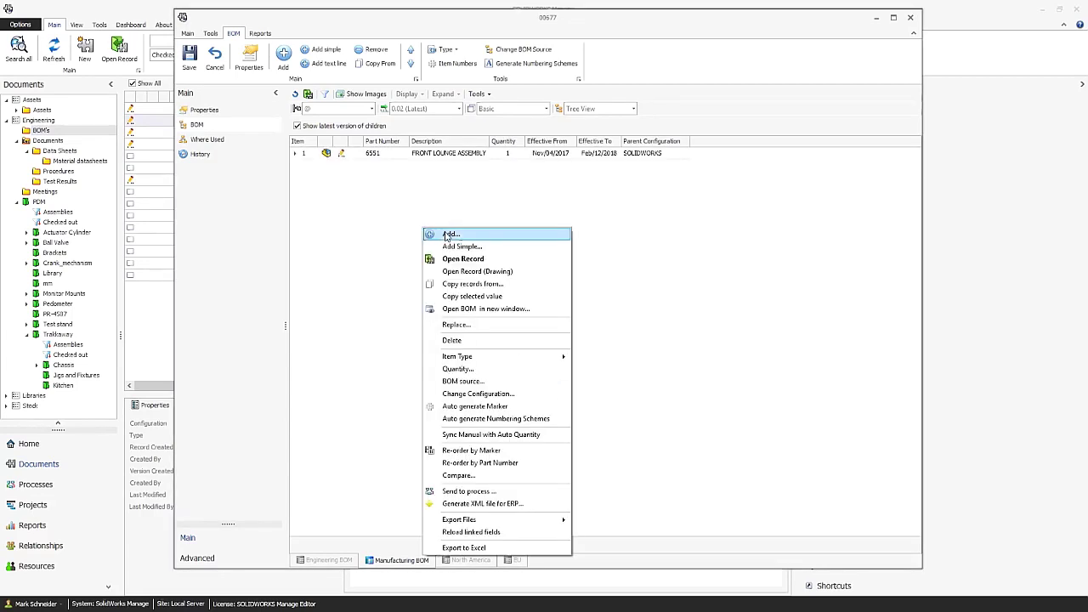
left_click(445, 237)
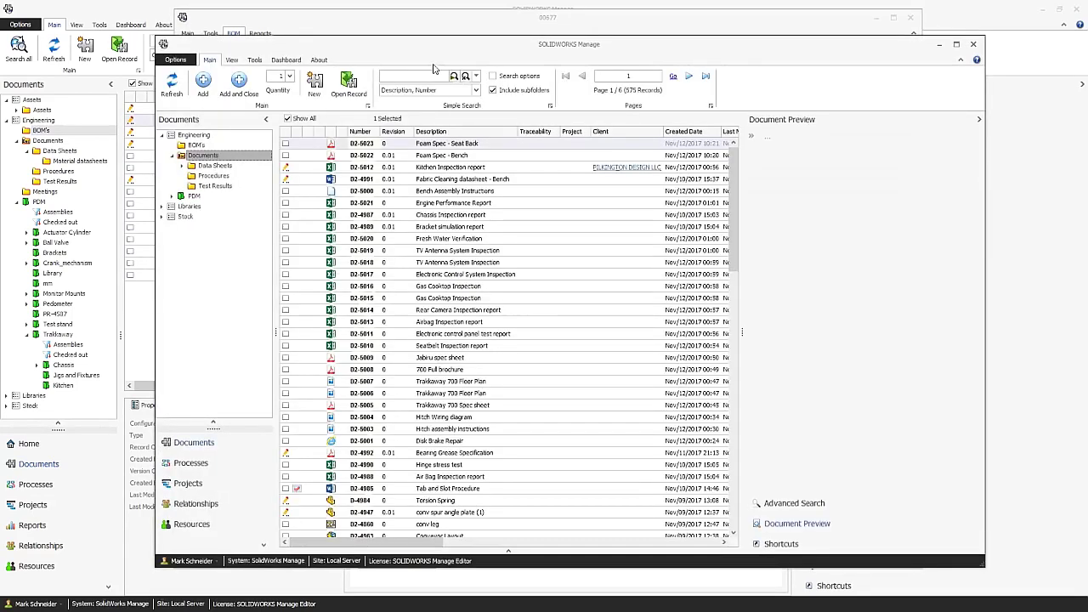
left_click(419, 76)
type("bench")
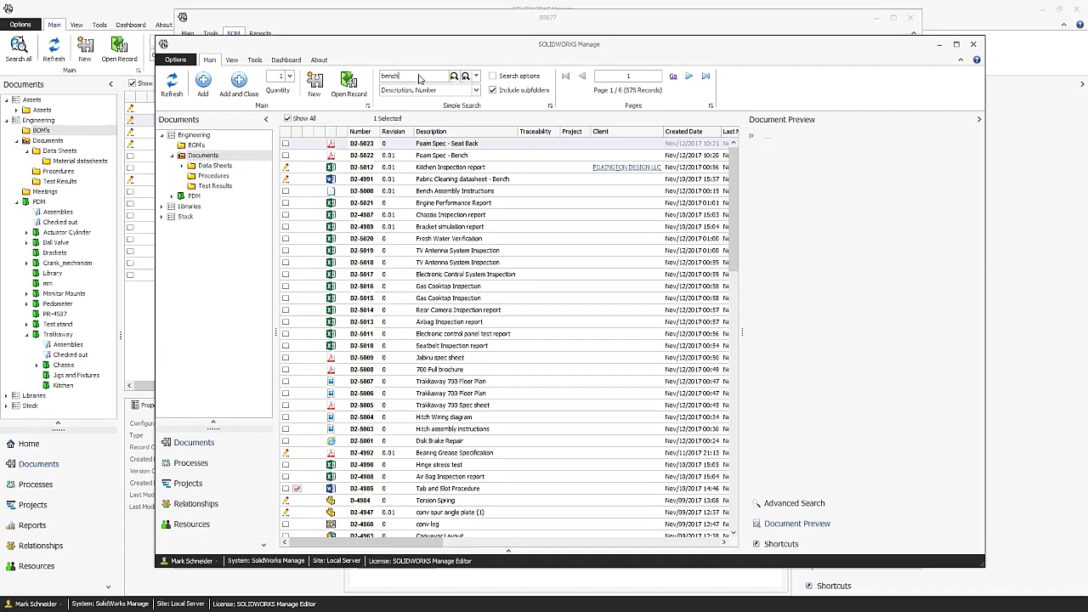
key("Return")
left_click(423, 144)
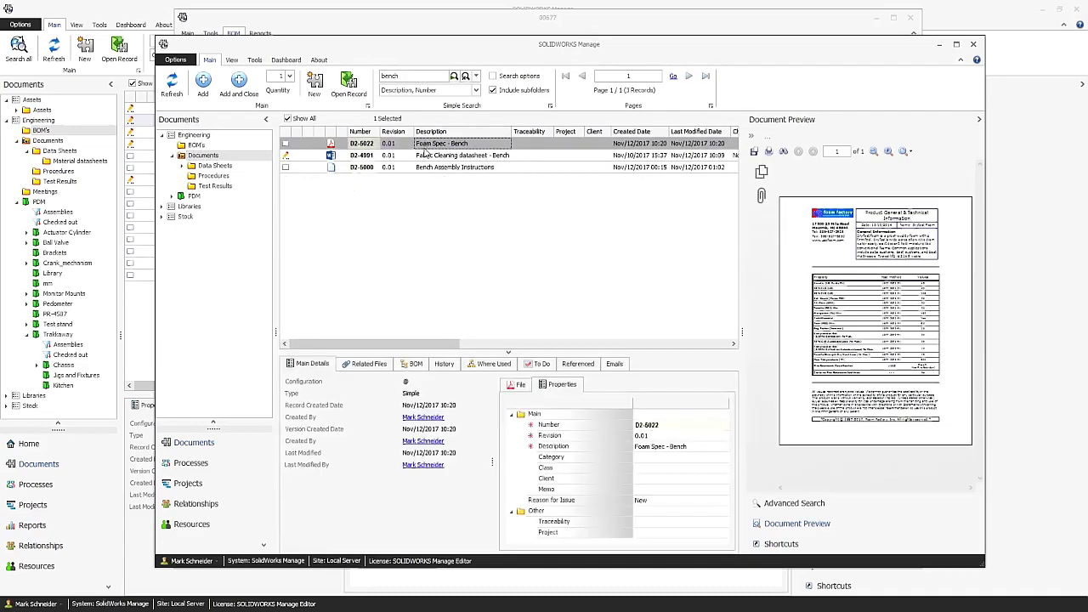
left_click(427, 156, "ctrl")
left_click(429, 168, "ctrl")
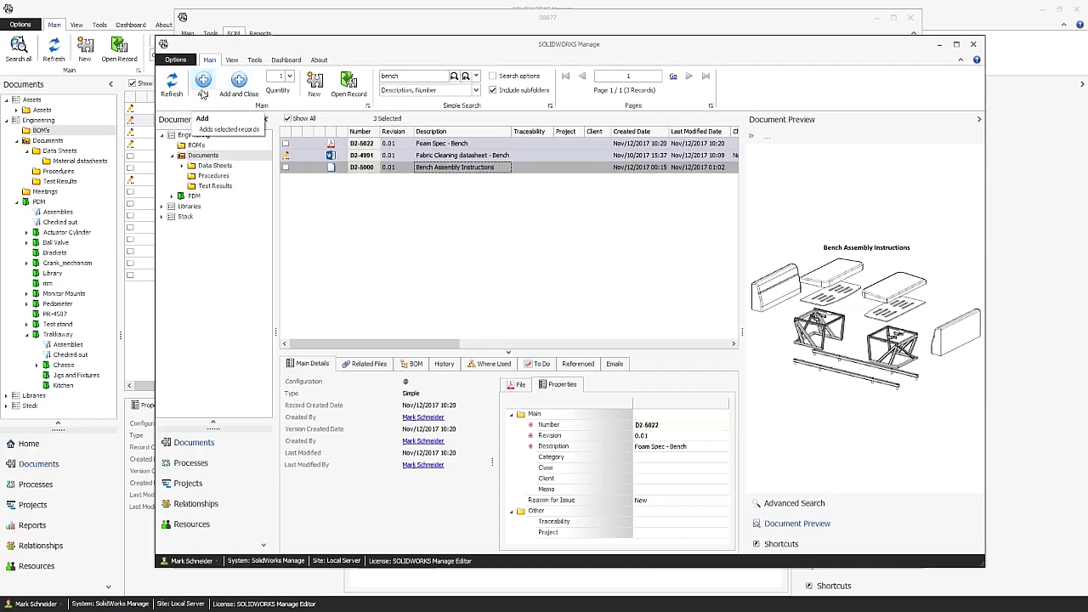
Add the Hinge assembly fixture from PDM > Trakkaway > Jigs and Fixtures to the BOM.
left_click(172, 197)
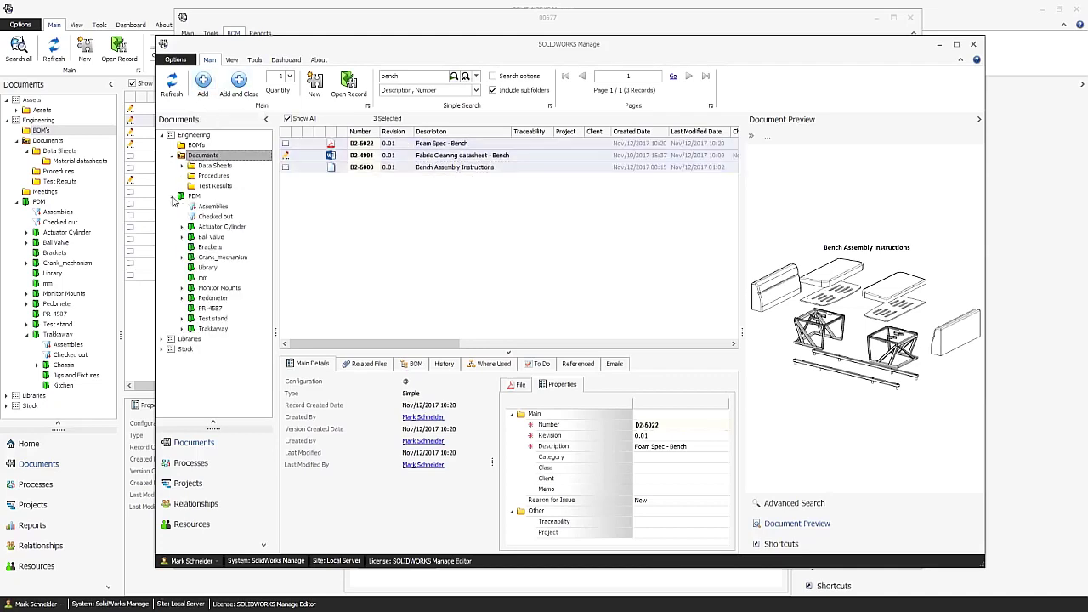
left_click(181, 329)
left_click(219, 371)
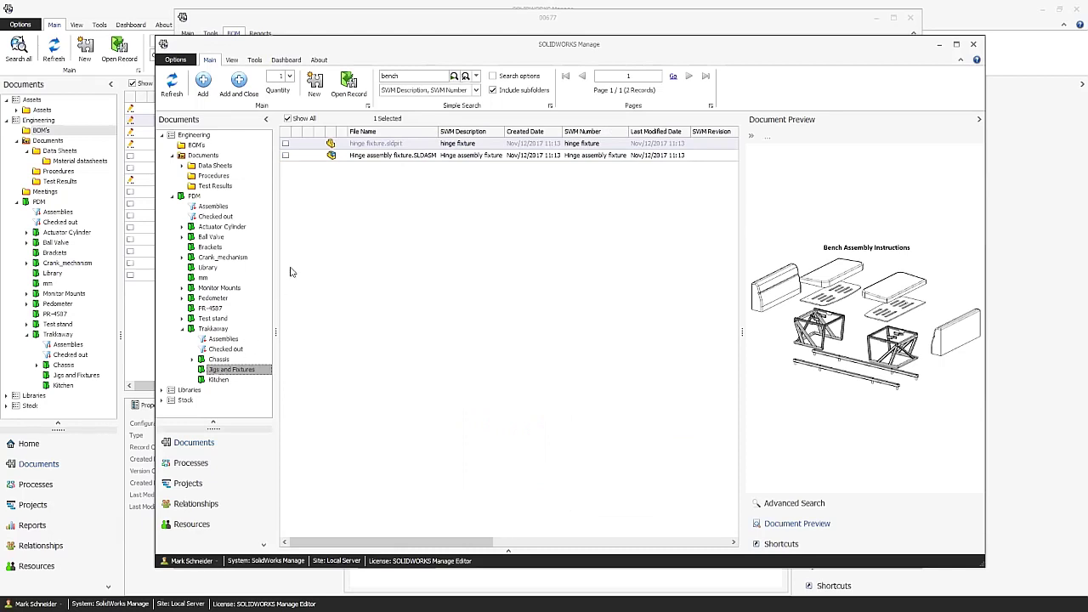
left_click(364, 157)
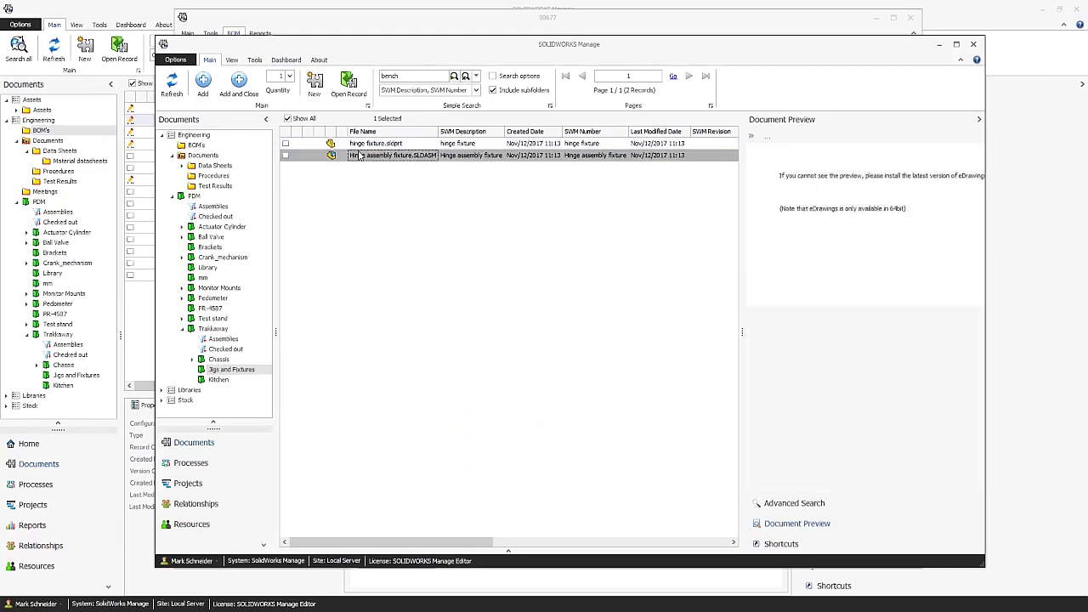
left_click(239, 85)
Save the Manufacturing BOM, compare it against the Engineering BOM, then close the comparison.
left_click(190, 57)
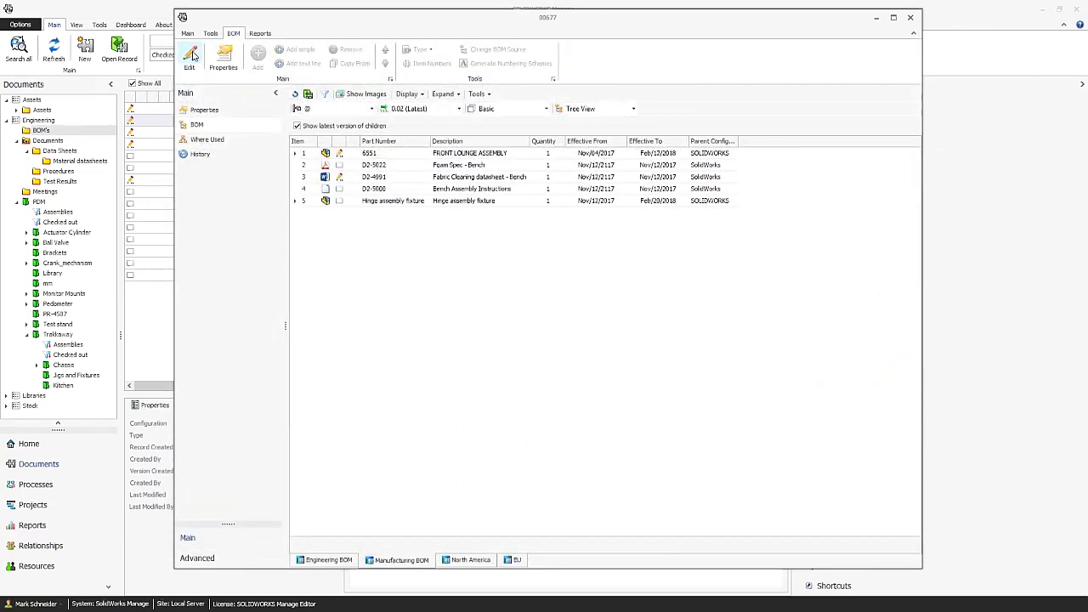
left_click(479, 94)
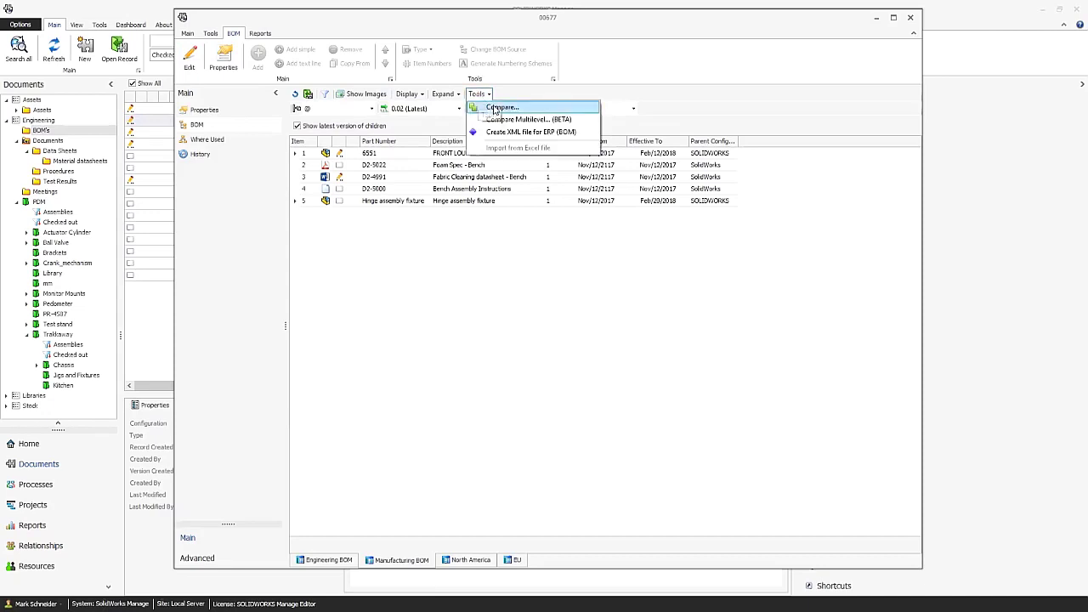
left_click(491, 106)
left_click(629, 203)
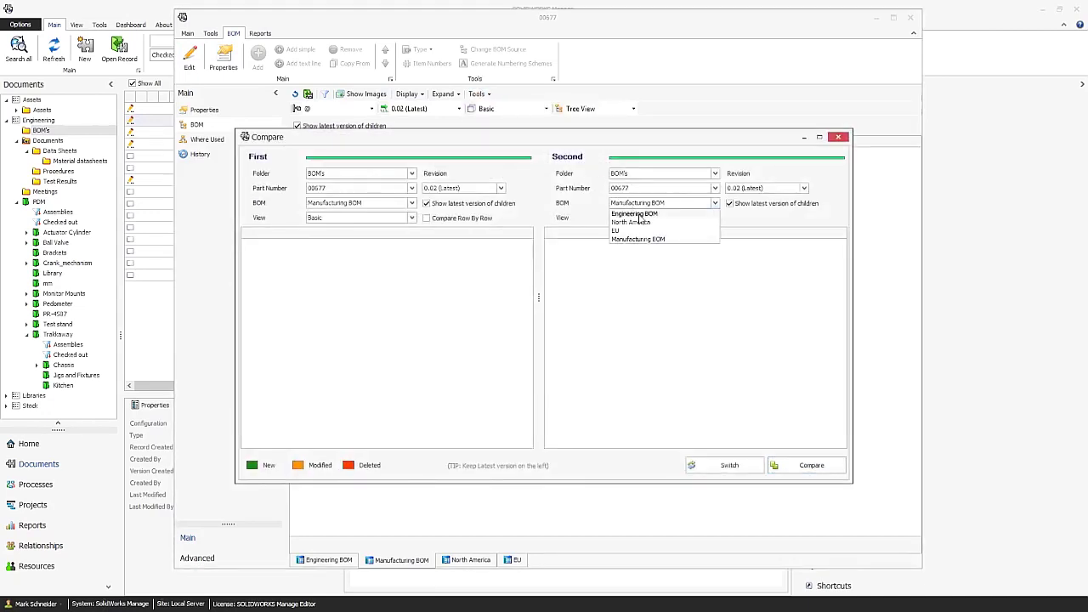
left_click(641, 215)
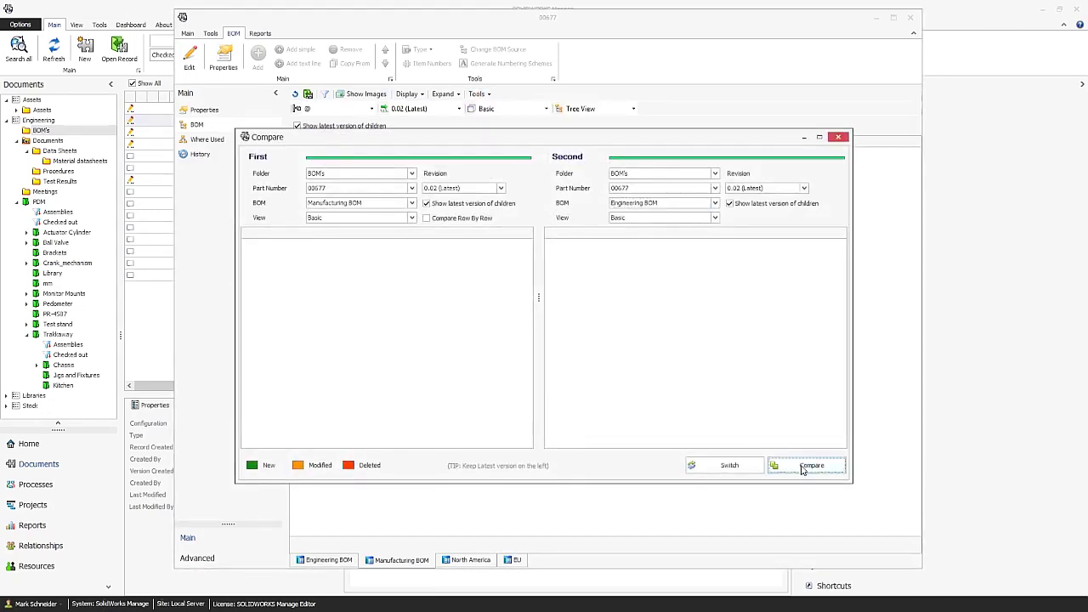
left_click(803, 468)
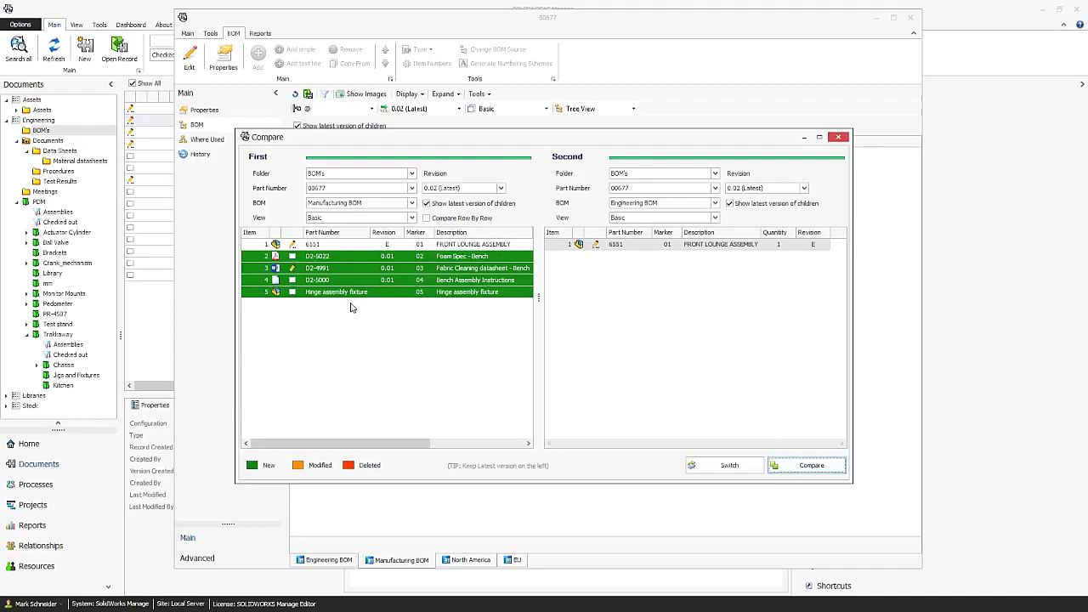
double_click(245, 138)
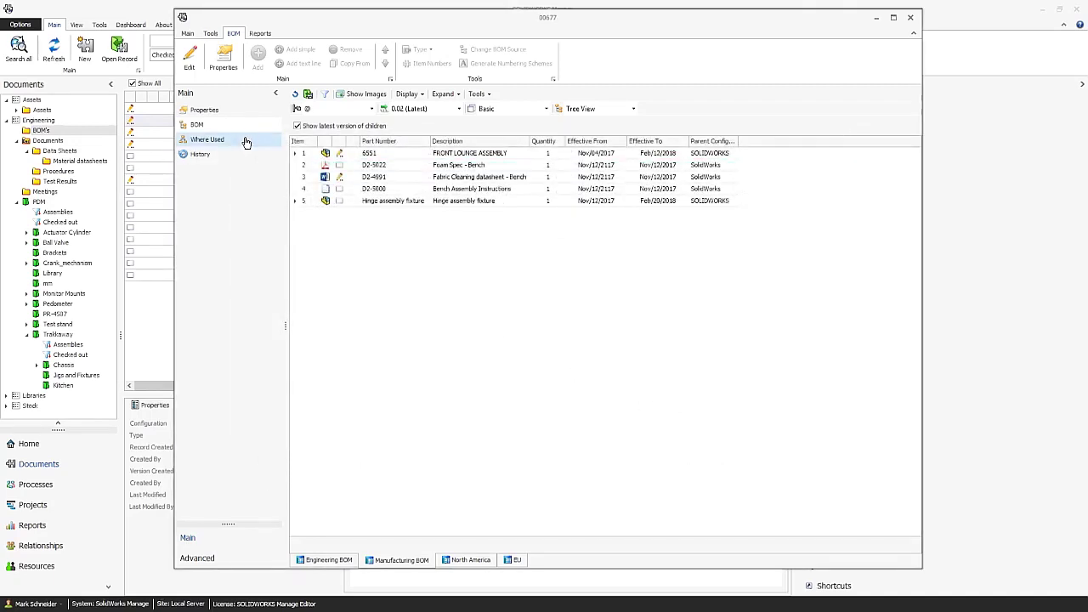
Close the 00677 record and show its Manufacturing BOM in an enlarged lower panel.
double_click(182, 17)
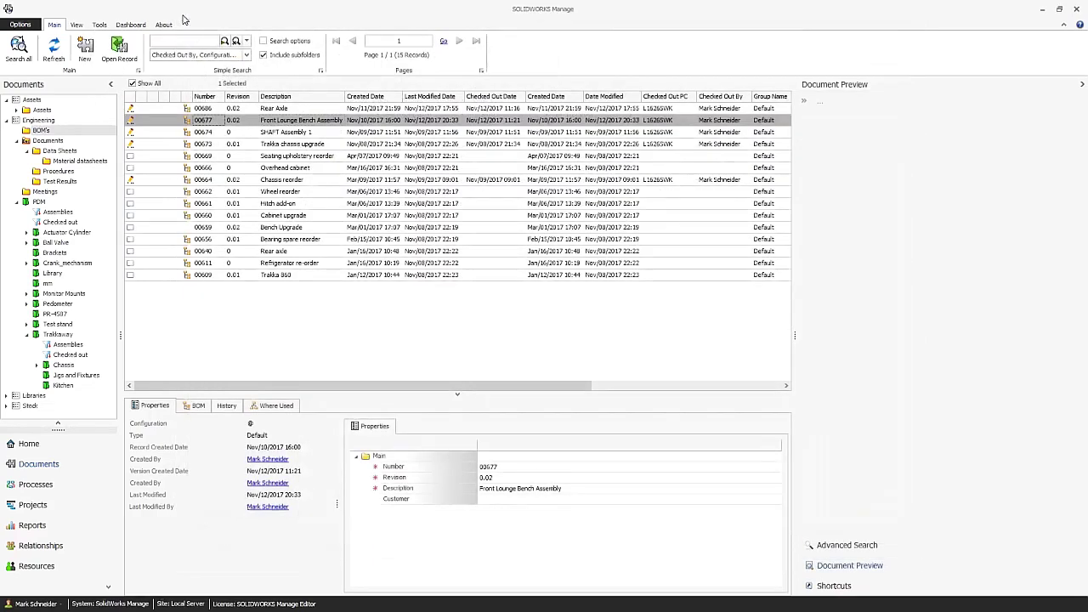
left_click(195, 407)
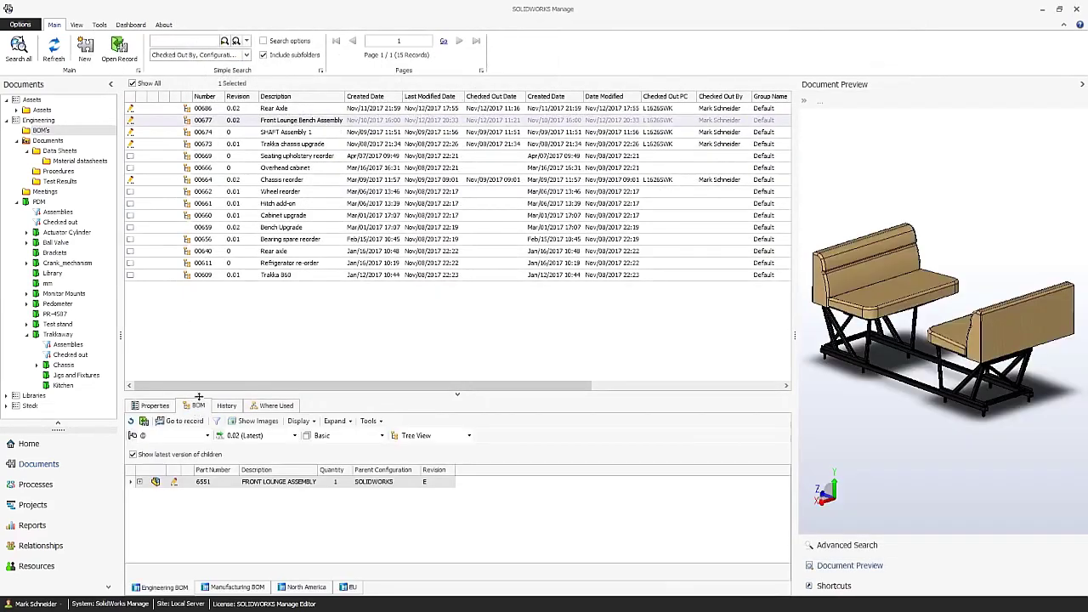
left_click_drag(203, 291, 201, 295)
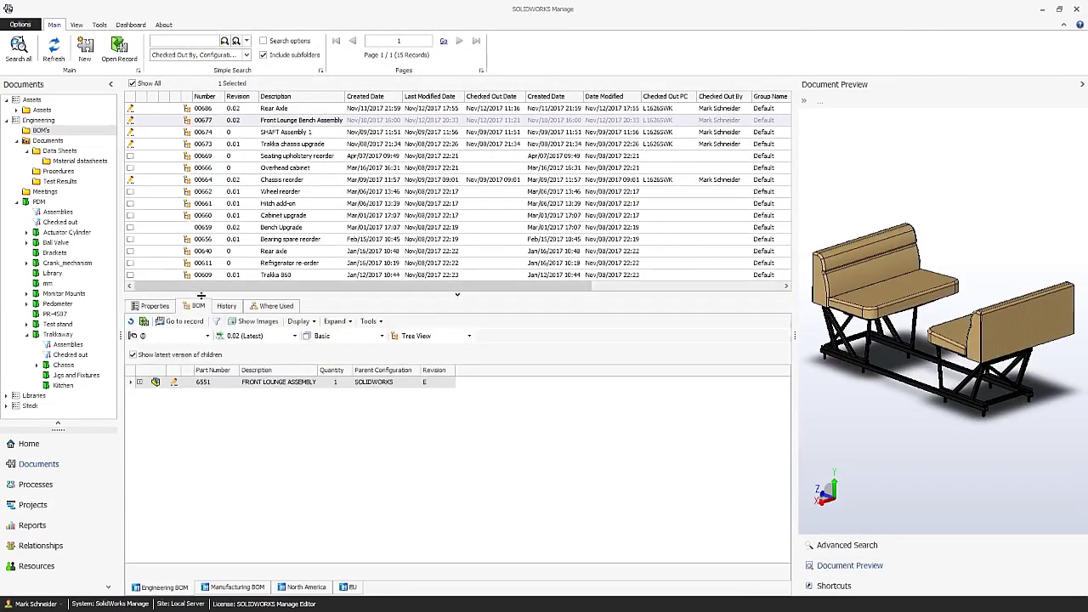
left_click(237, 586)
Preview the Foam Spec, fabric cleaning datasheet and bench assembly instructions documents.
left_click(219, 396)
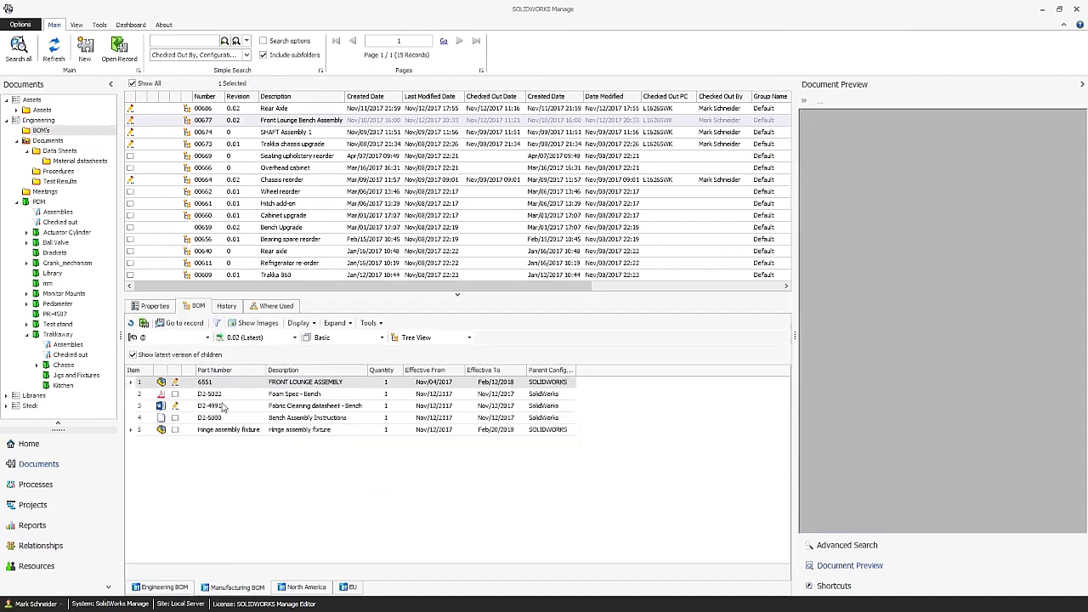
left_click(221, 406)
left_click(227, 418)
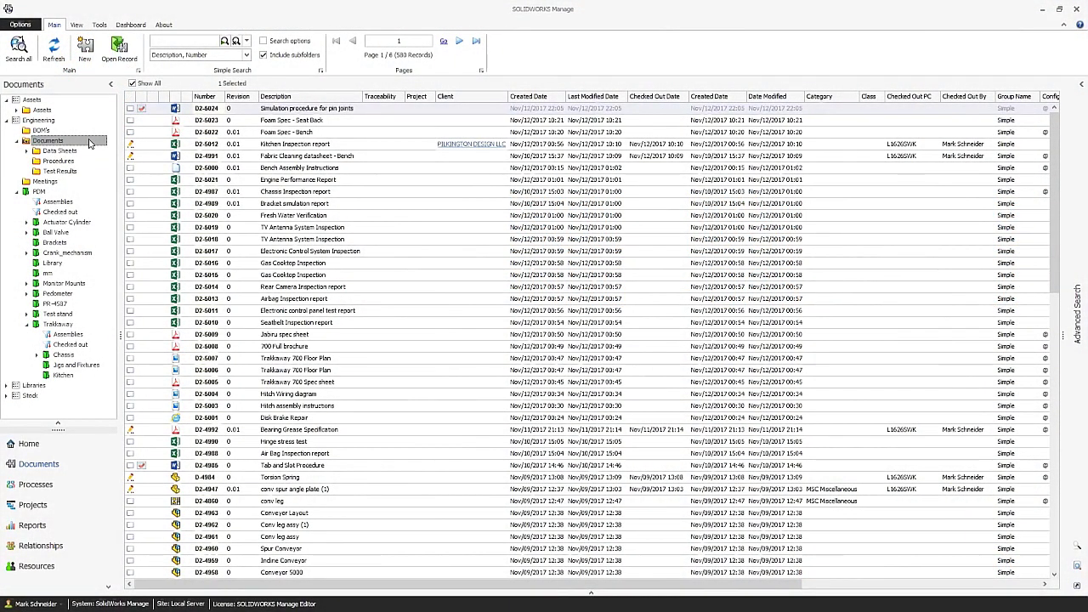
Browse the PDM vault files, process records, project records and the task list.
left_click(87, 195)
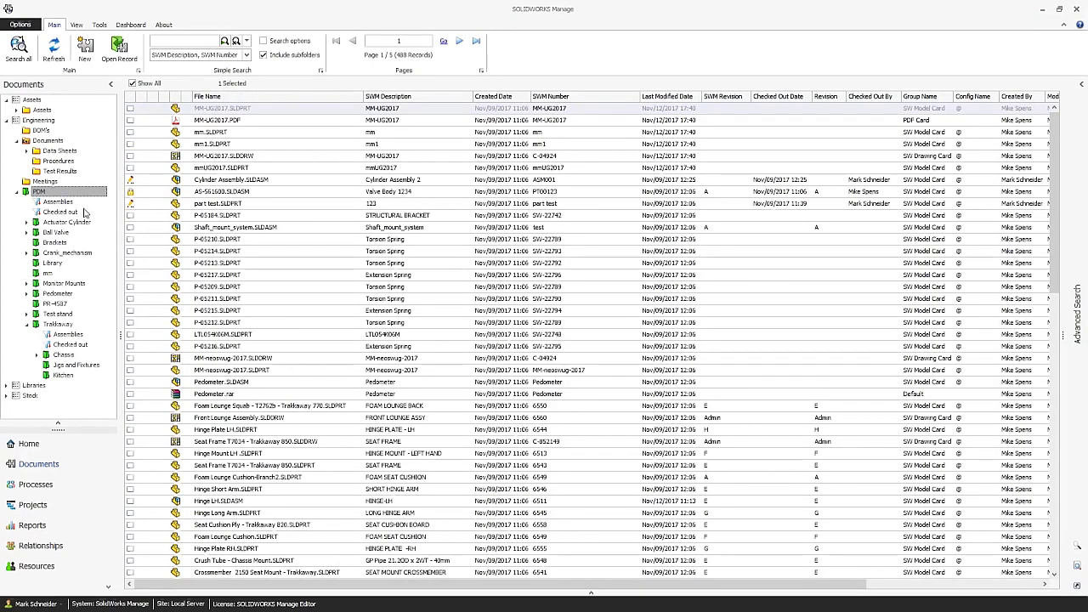
left_click(91, 487)
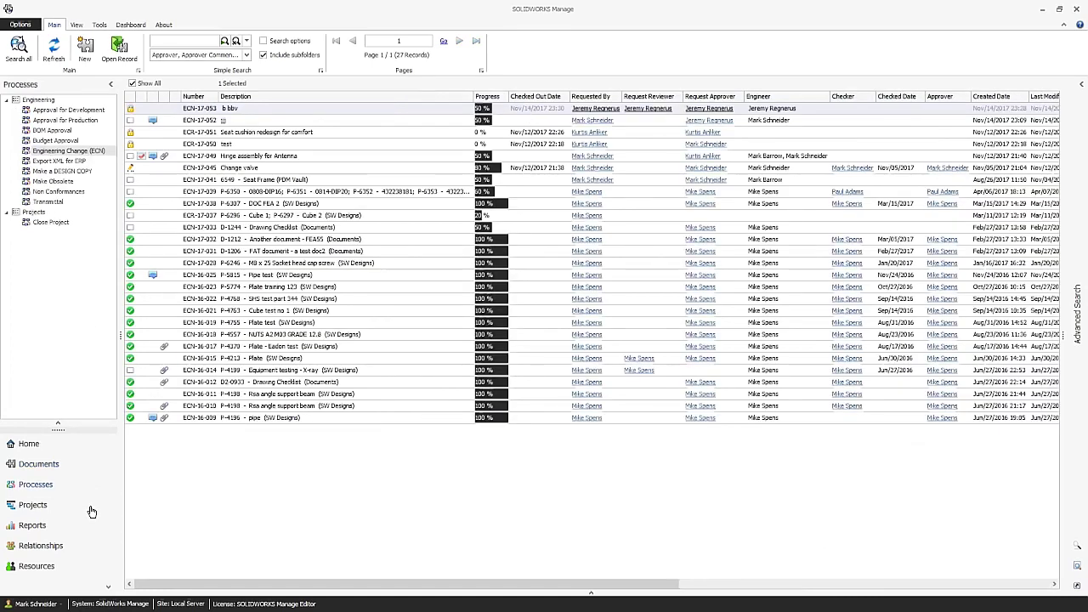
left_click(91, 510)
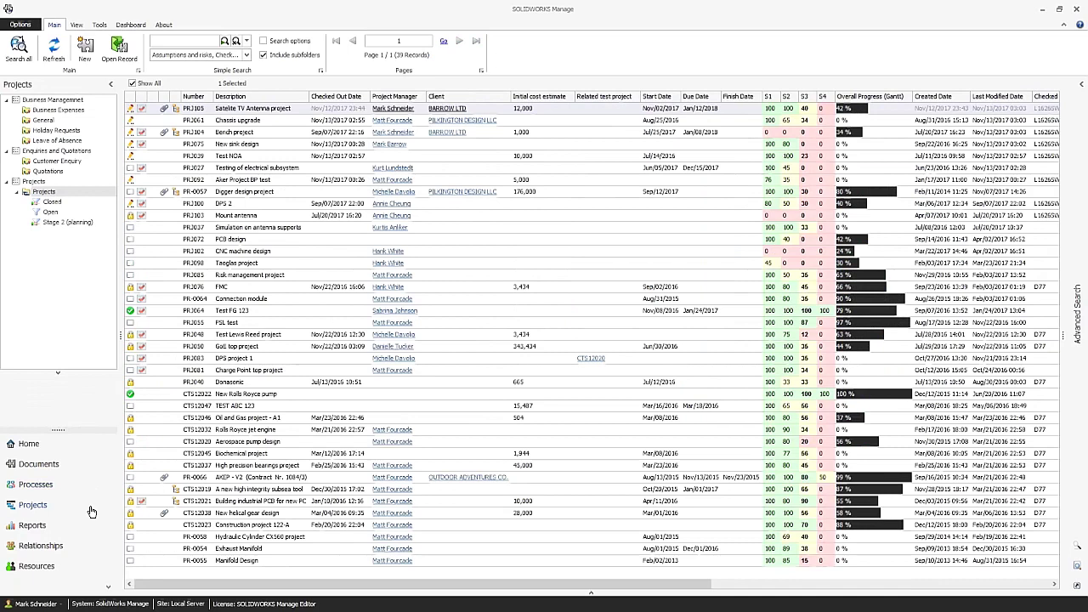
left_click(91, 449)
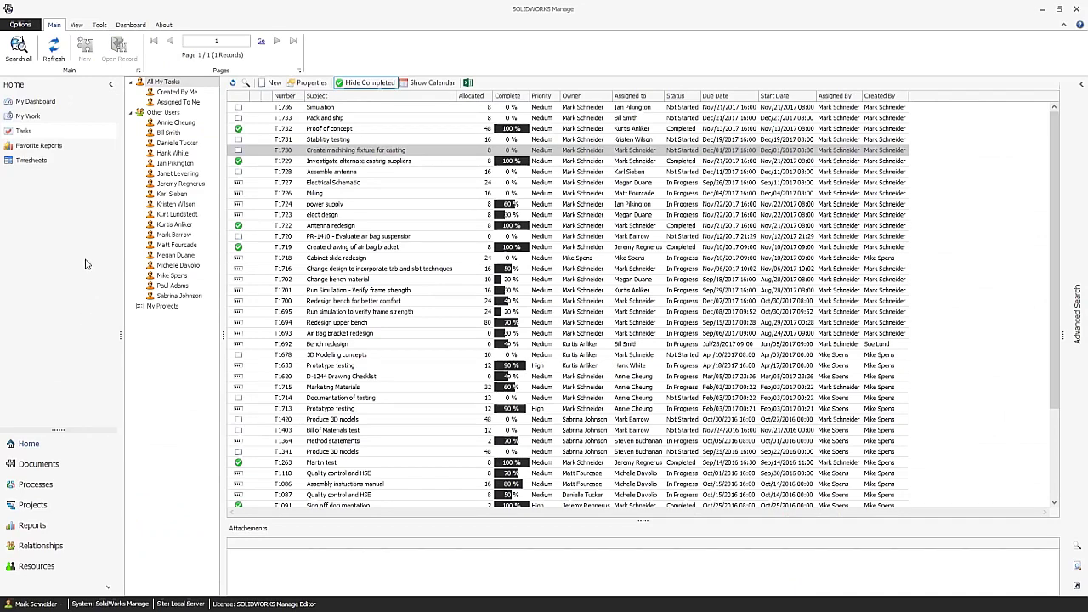
Open the Engineering Dashboard, checking the available dashboards but keeping it selected.
left_click(96, 103)
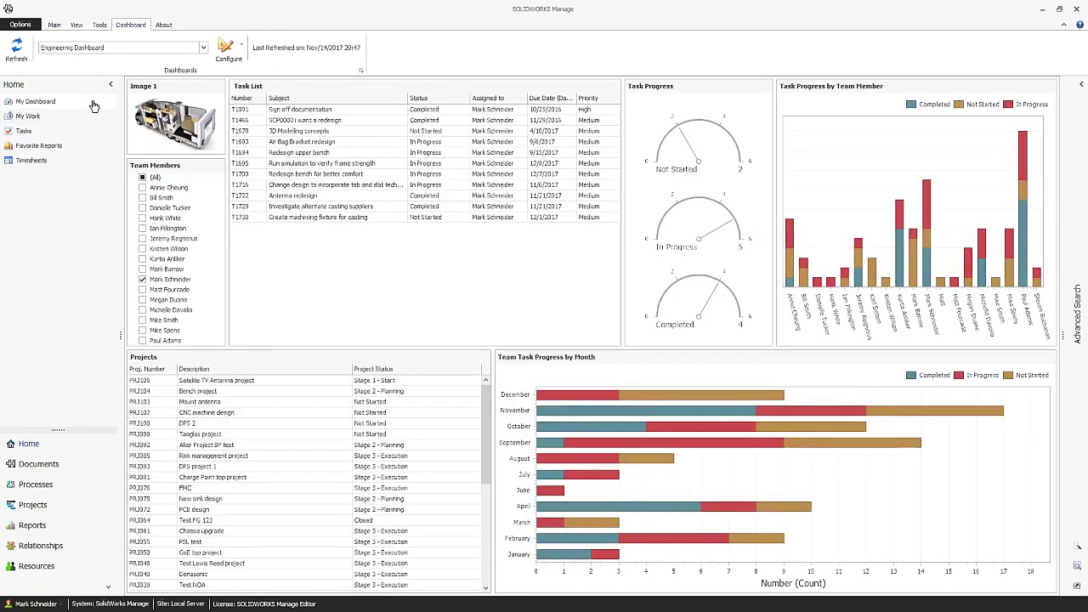
left_click(132, 53)
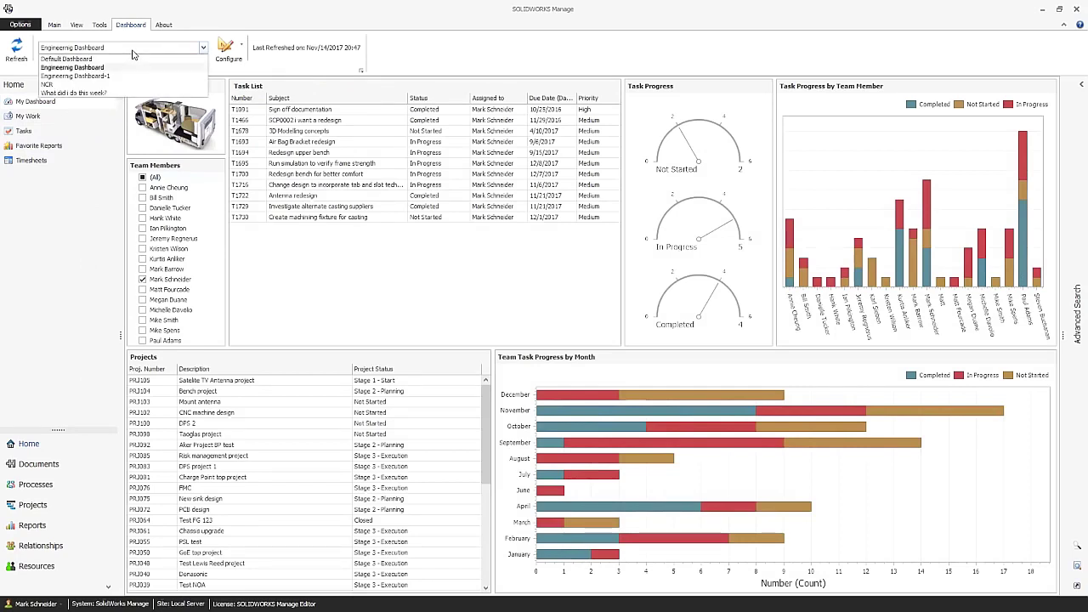
left_click(132, 53)
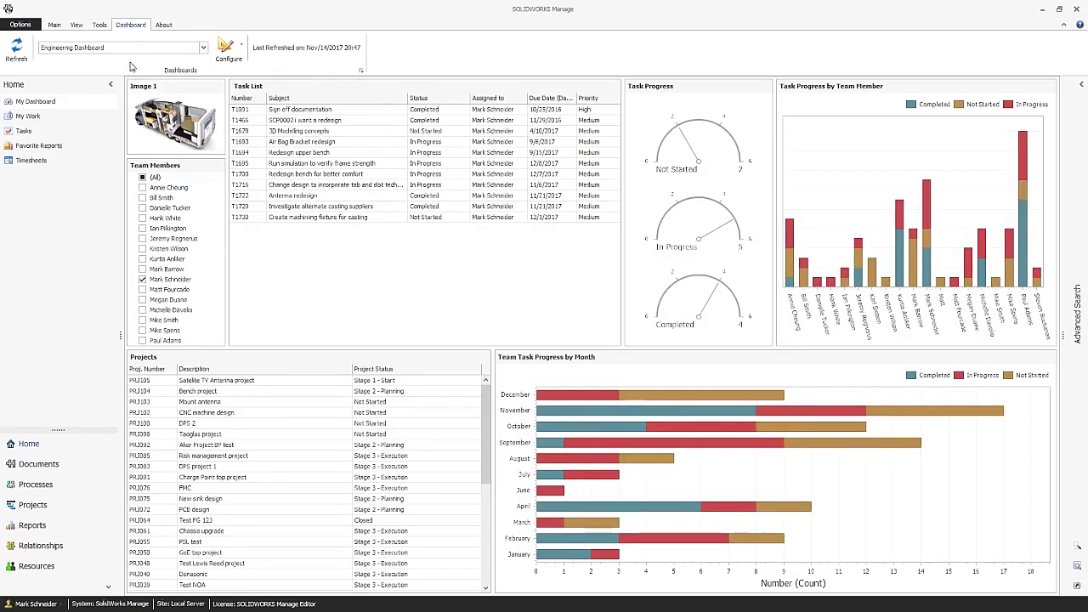
Tick six more names in the Team Members list to include their tasks.
left_click(143, 228)
left_click(143, 238)
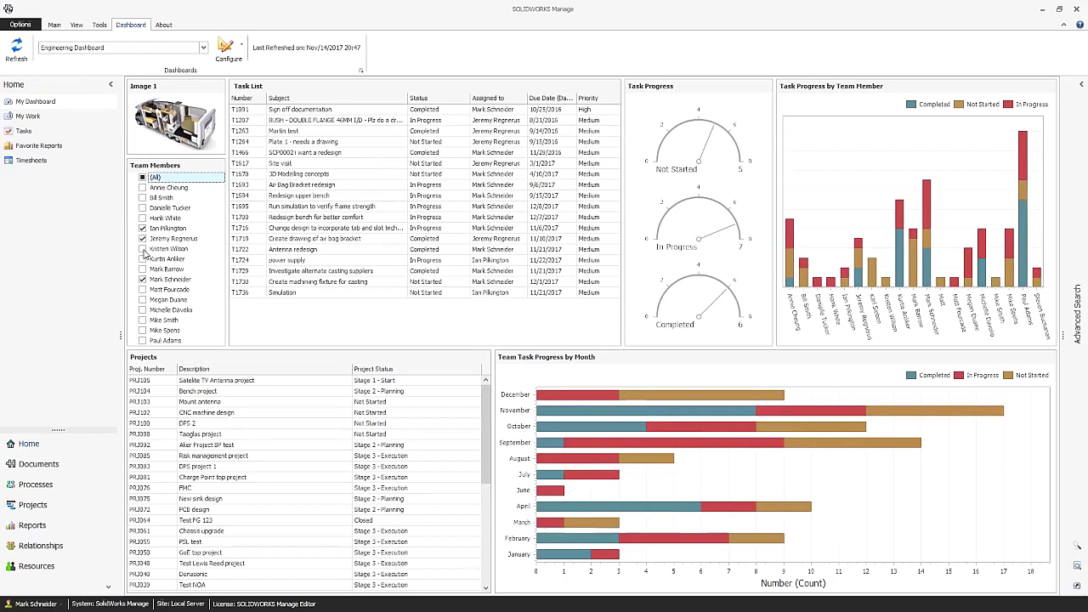
left_click(143, 249)
left_click(143, 258)
left_click(143, 269)
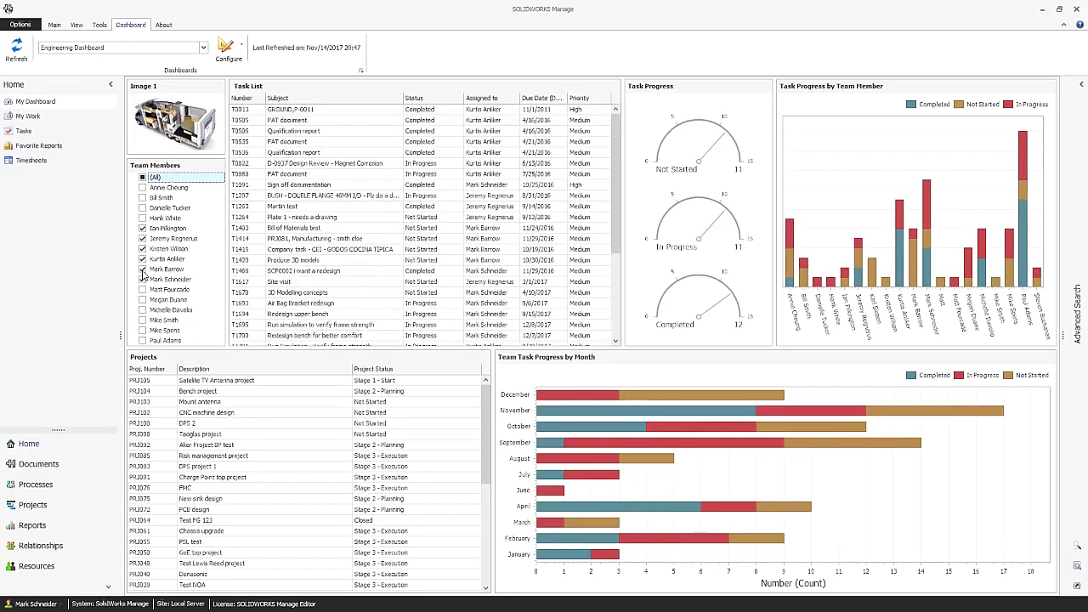
left_click(143, 279)
mouse_move(900, 274)
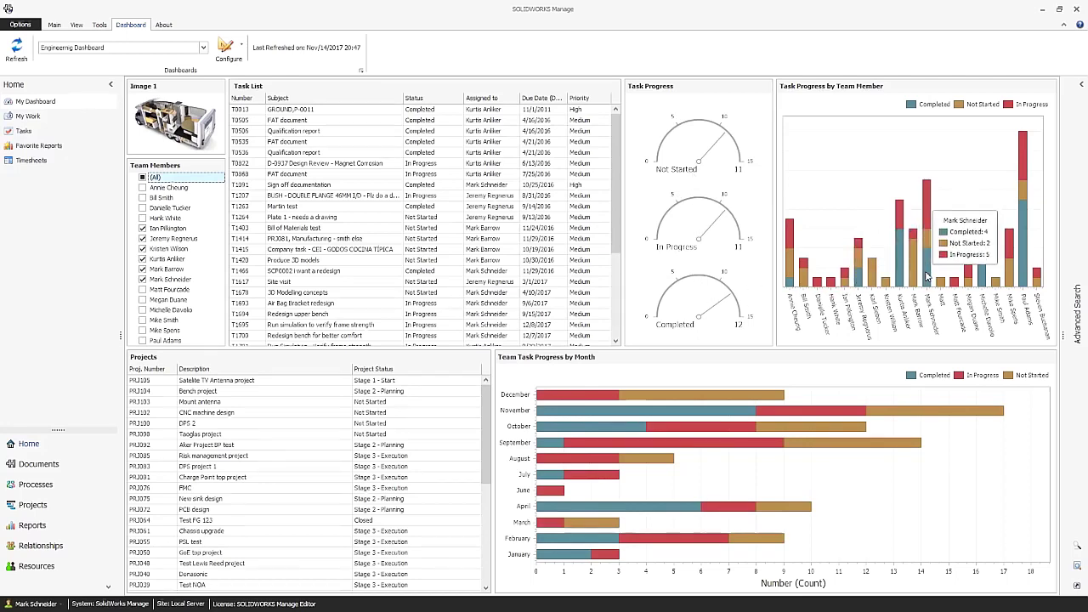
mouse_move(715, 420)
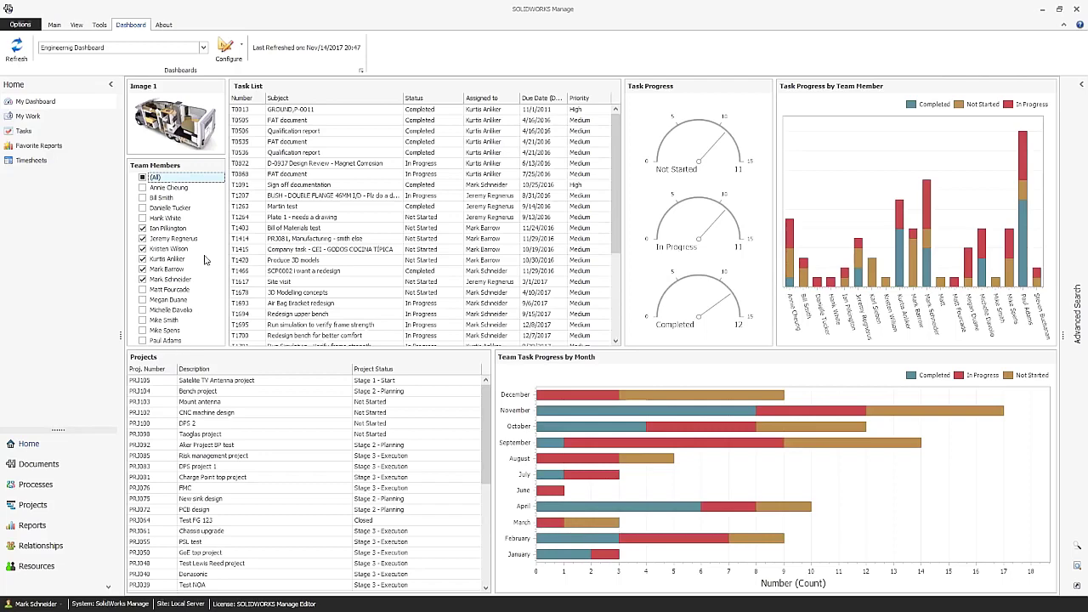
Open the Dashboard Configurator and select the Projects grid for editing.
left_click(226, 51)
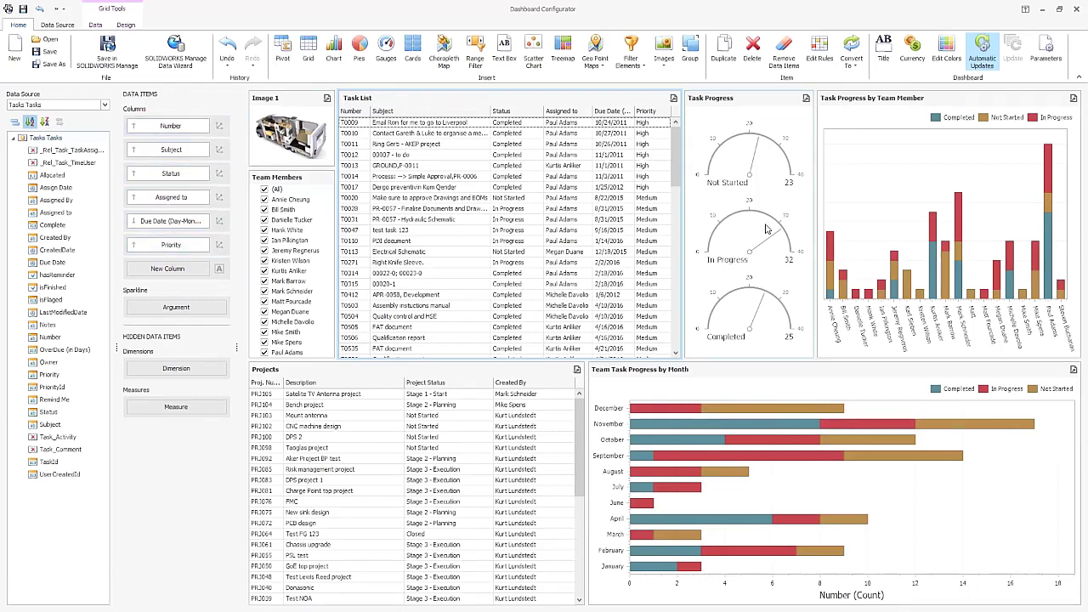
mouse_move(886, 255)
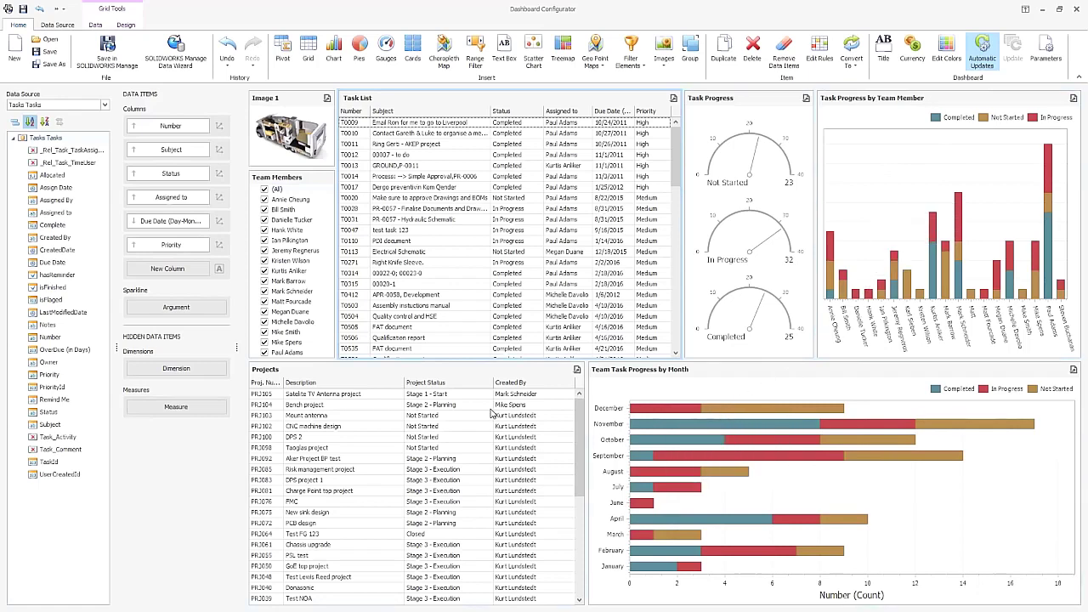
left_click(380, 371)
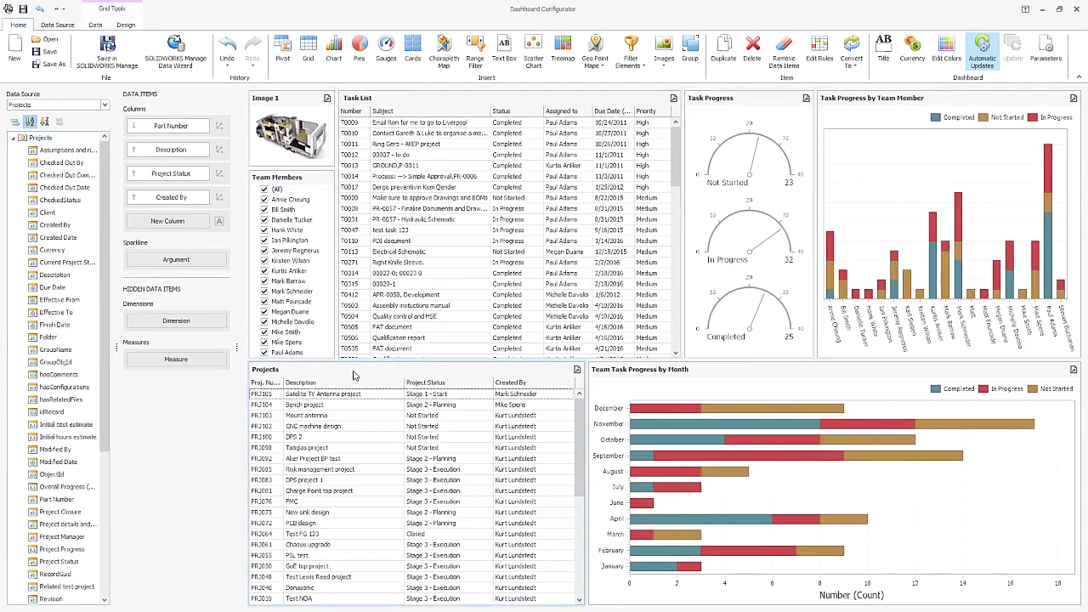
Add Overall Progress as a Bar column plus Project details and scope, and widen the grid.
left_click(72, 490)
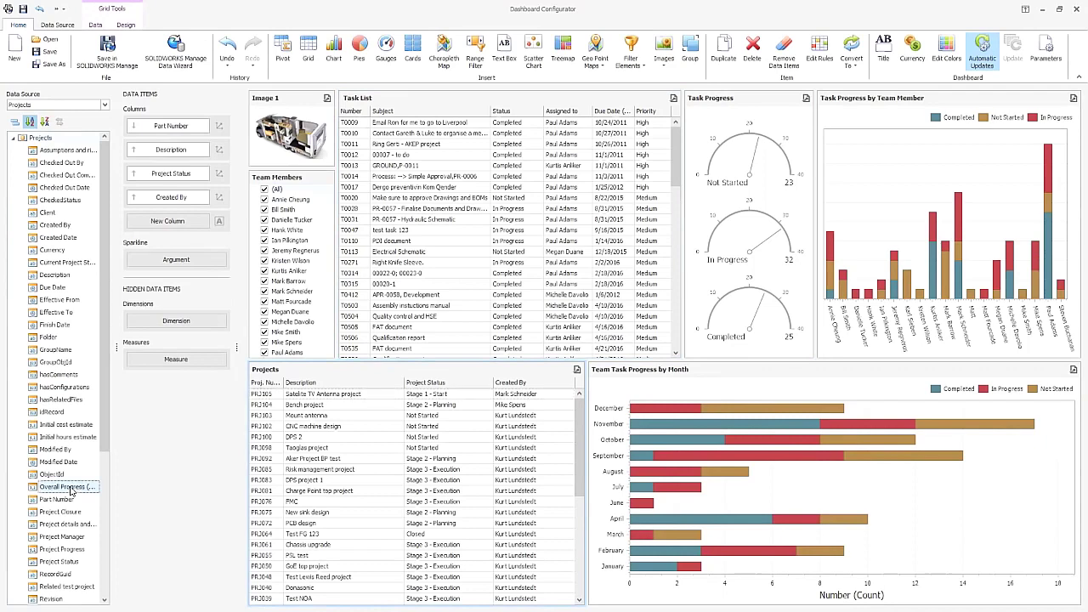
left_click_drag(71, 490, 174, 222)
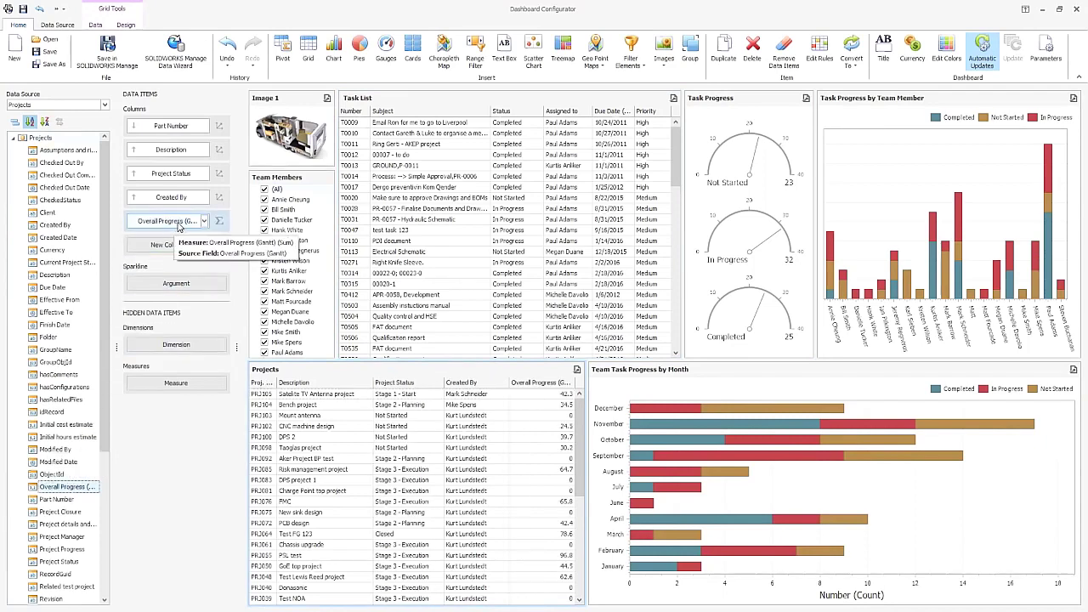
left_click(220, 221)
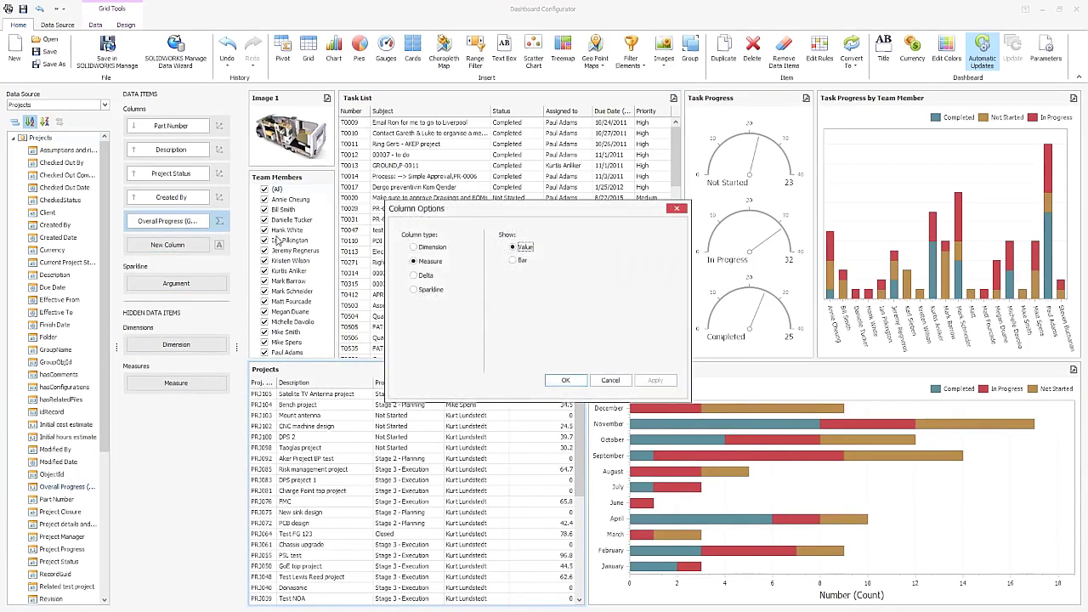
left_click(514, 260)
left_click(565, 380)
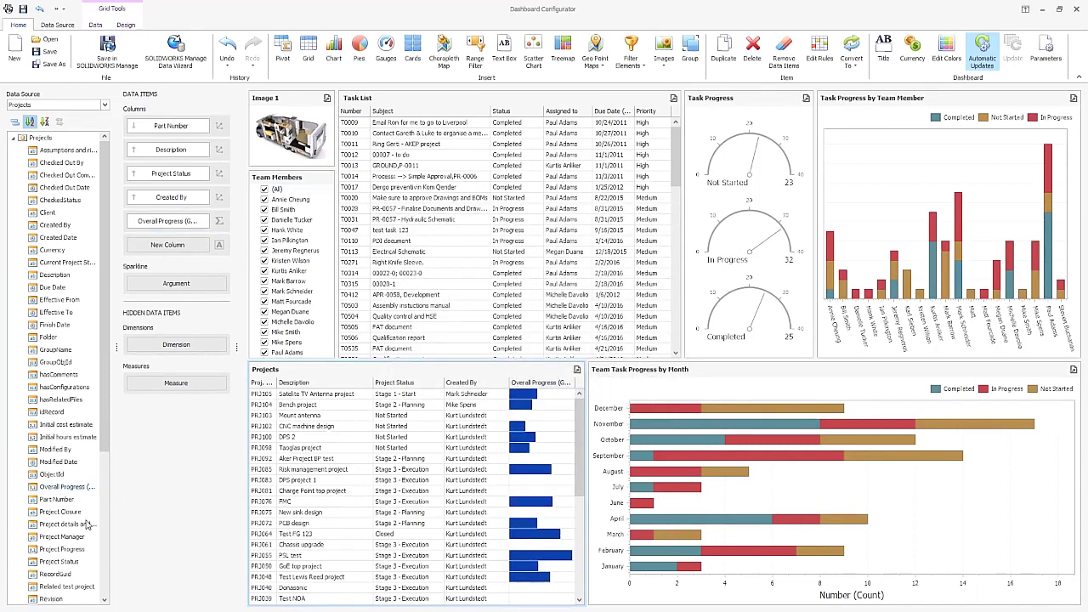
left_click_drag(86, 525, 183, 248)
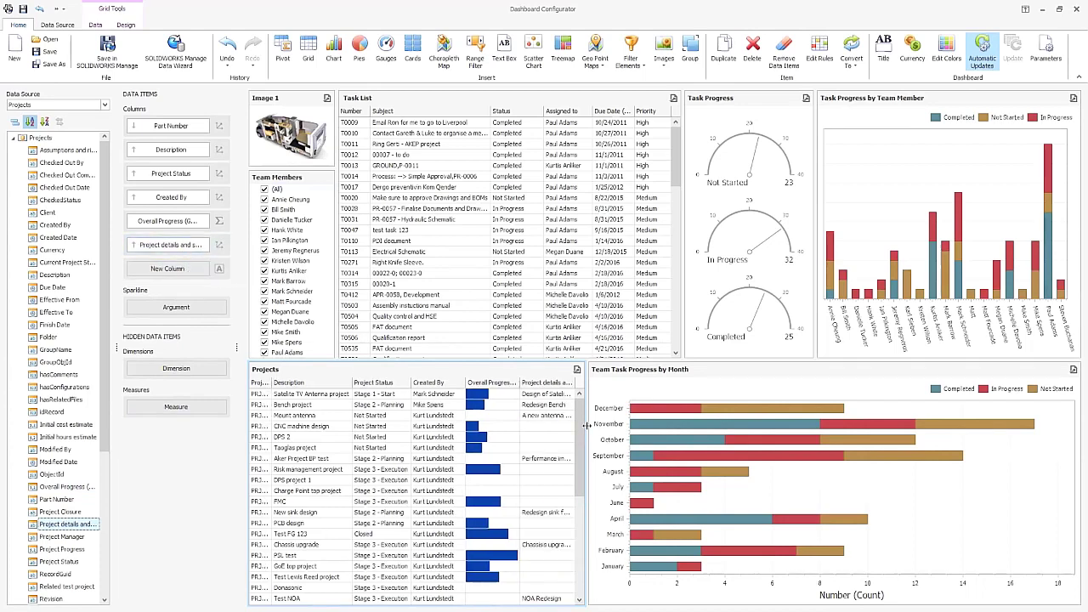
left_click_drag(587, 425, 733, 423)
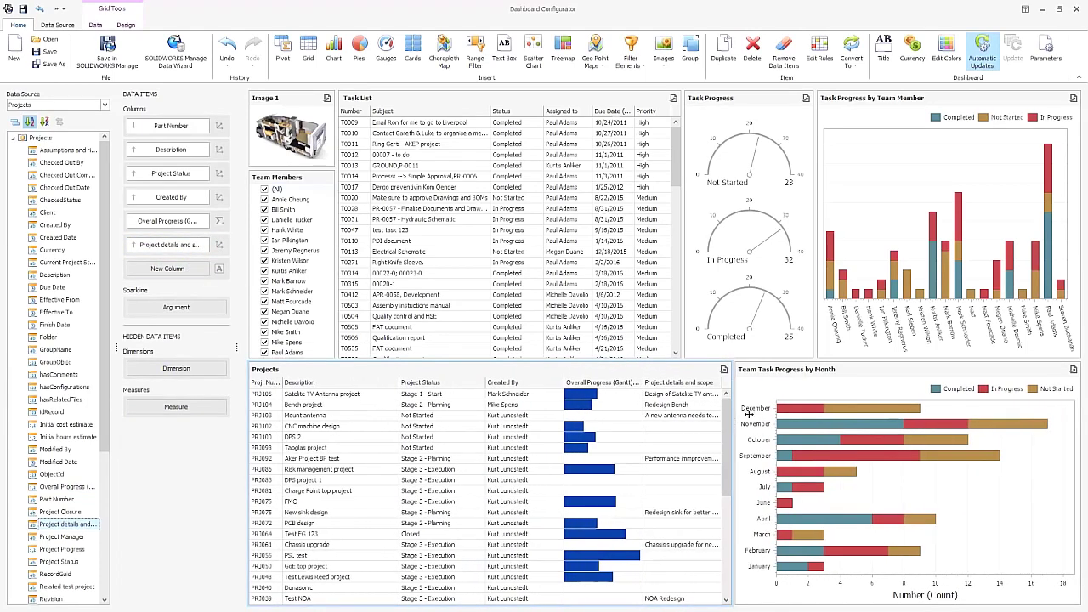
Close the Dashboard Configurator, answering Yes to save the changes.
left_click(1072, 15)
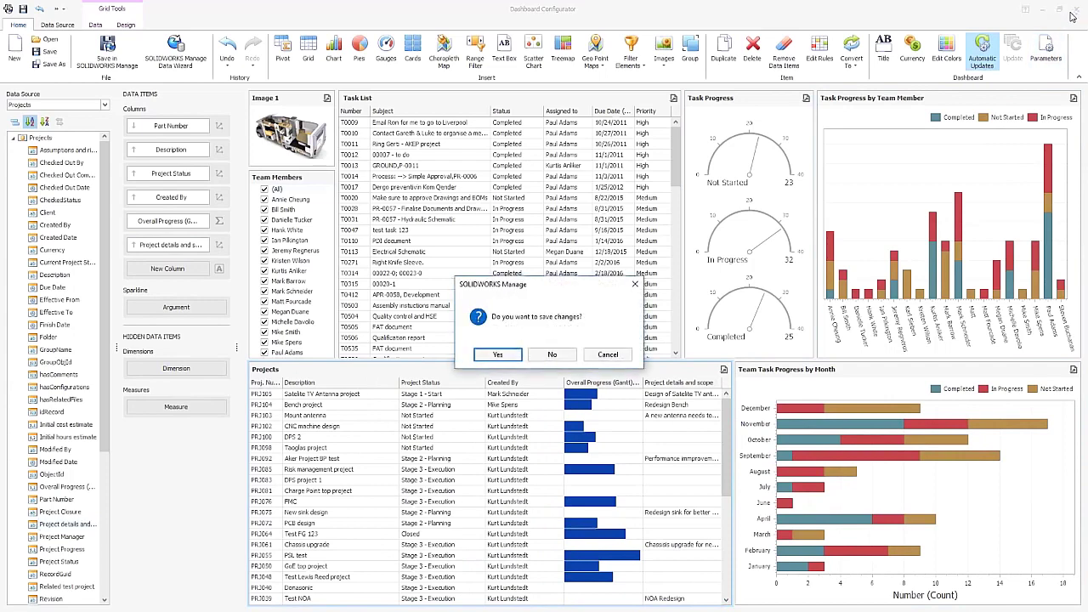
left_click(498, 355)
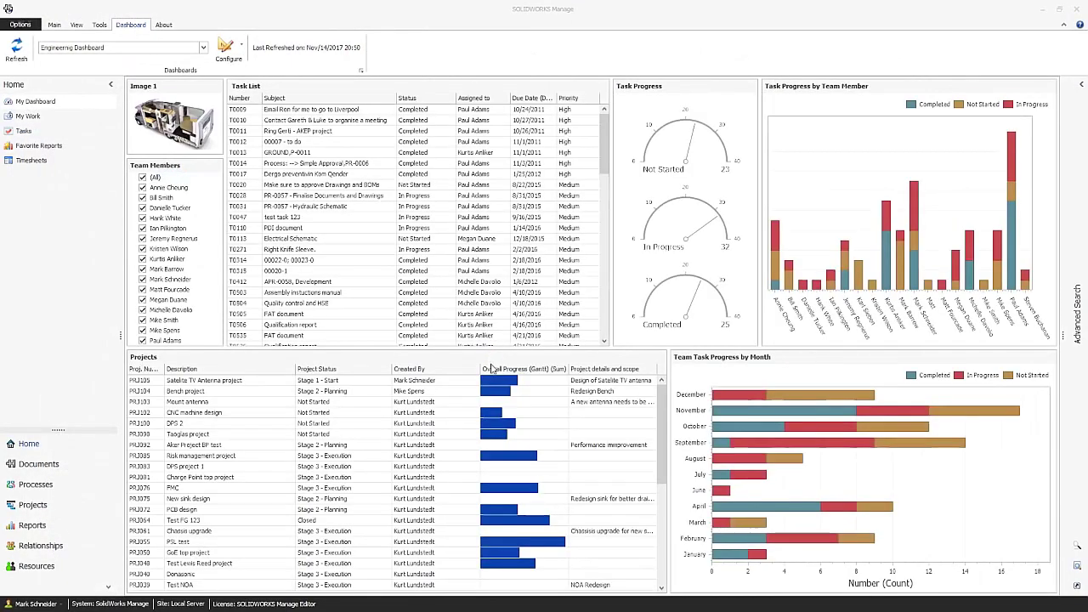